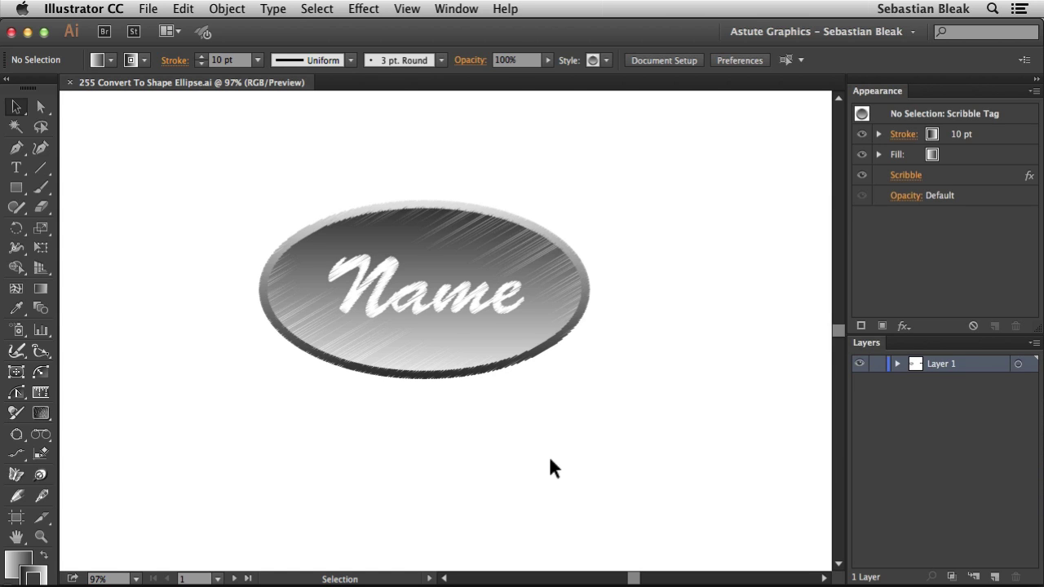
Step: Select the Name type object on the scribbled oval badge
click(436, 302)
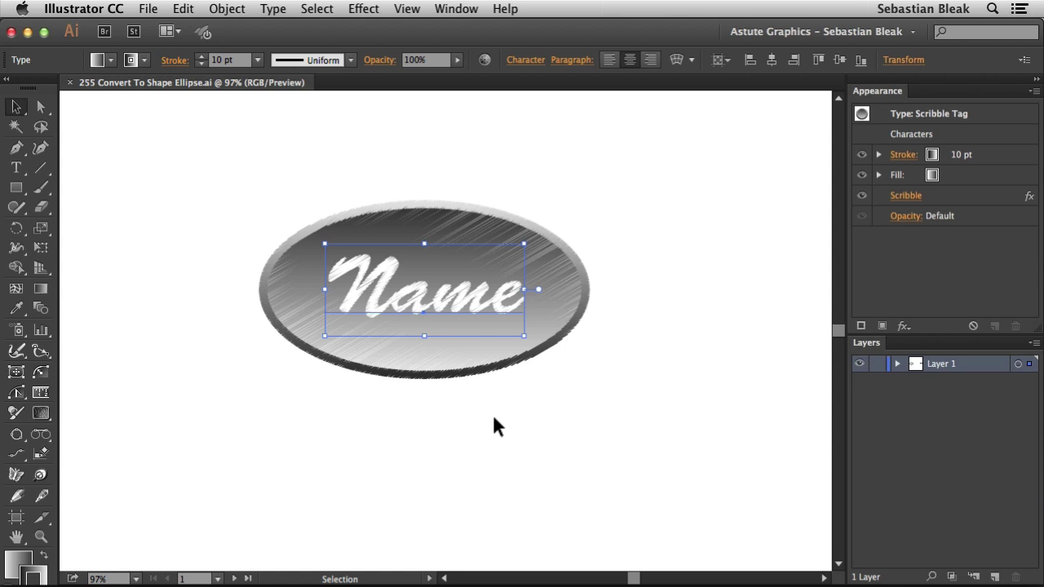
Step: Replace the word Name with the person's initial and surname, then deselect
double_click(414, 305)
double_click(413, 300)
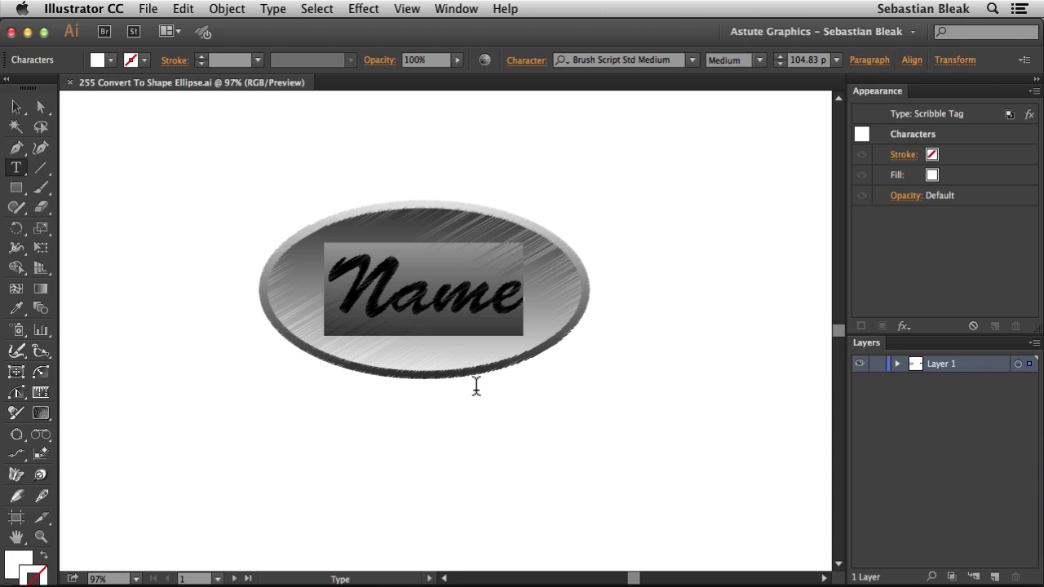
text(S.)
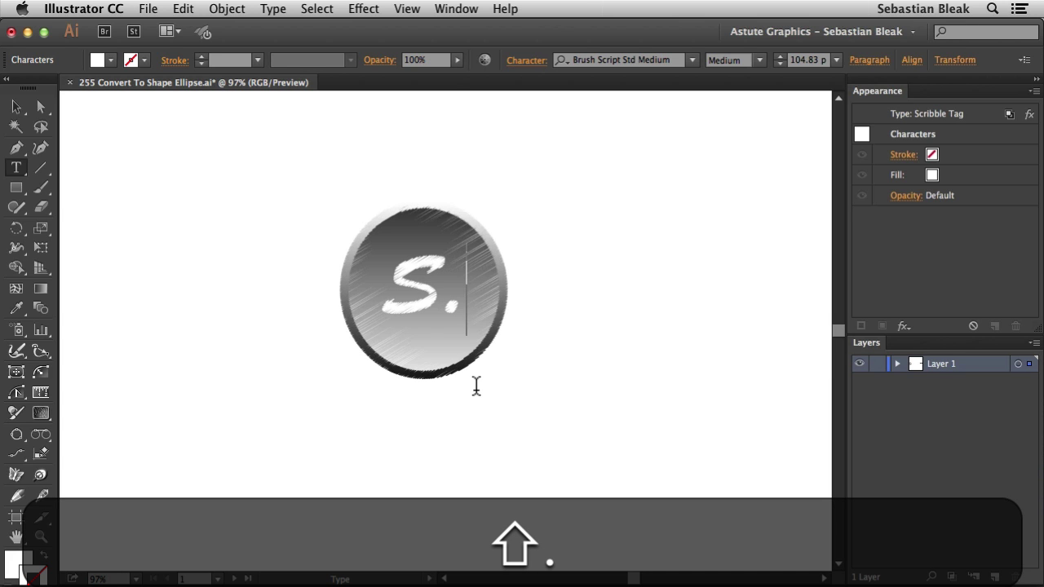
text(Bleak)
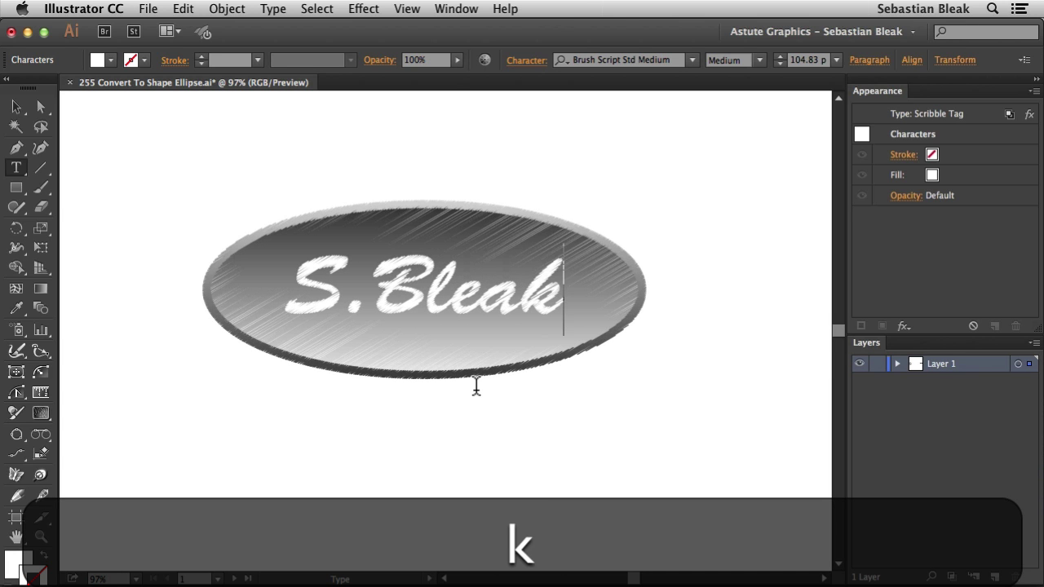
key(super+Return)
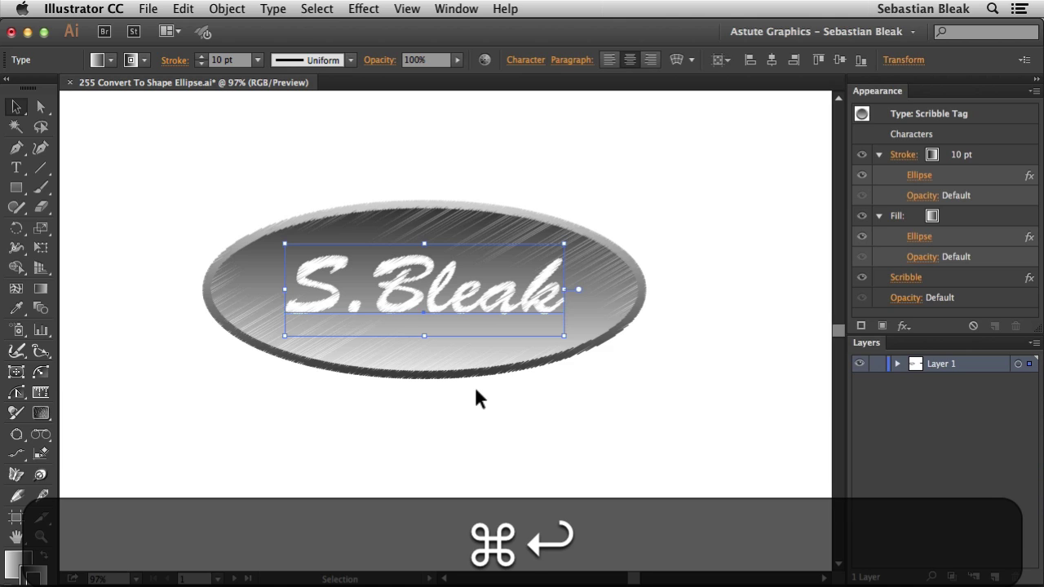
click(488, 419)
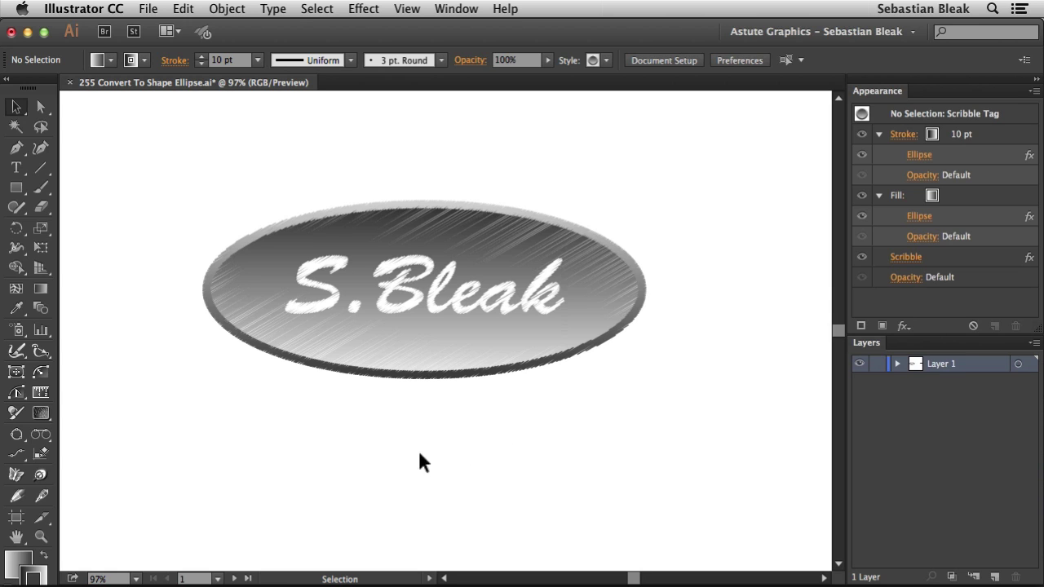
Step: On artboard 2, add a new fill and stroke beneath the plain Name text's Characters
click(234, 578)
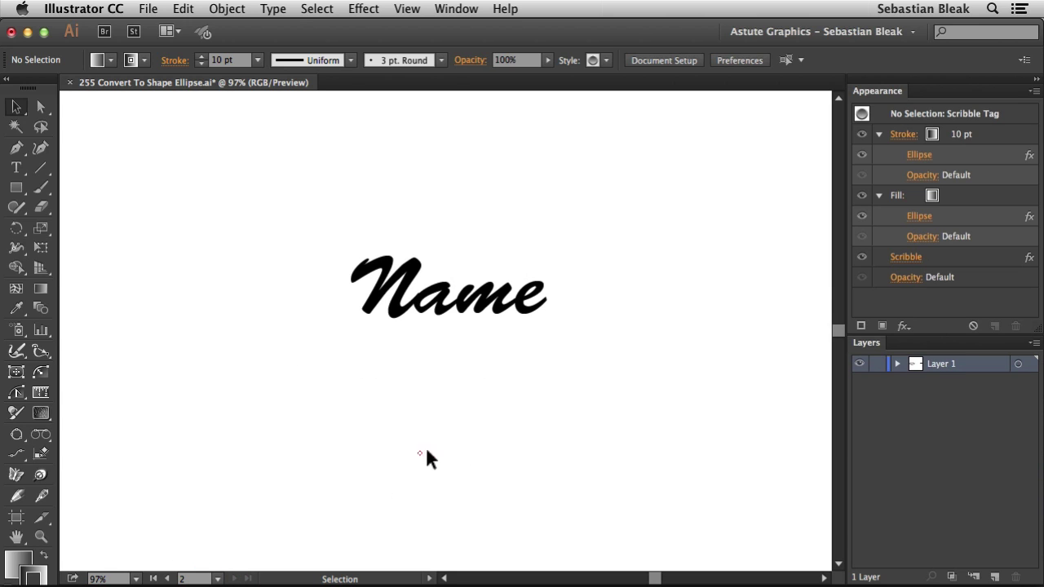
click(353, 269)
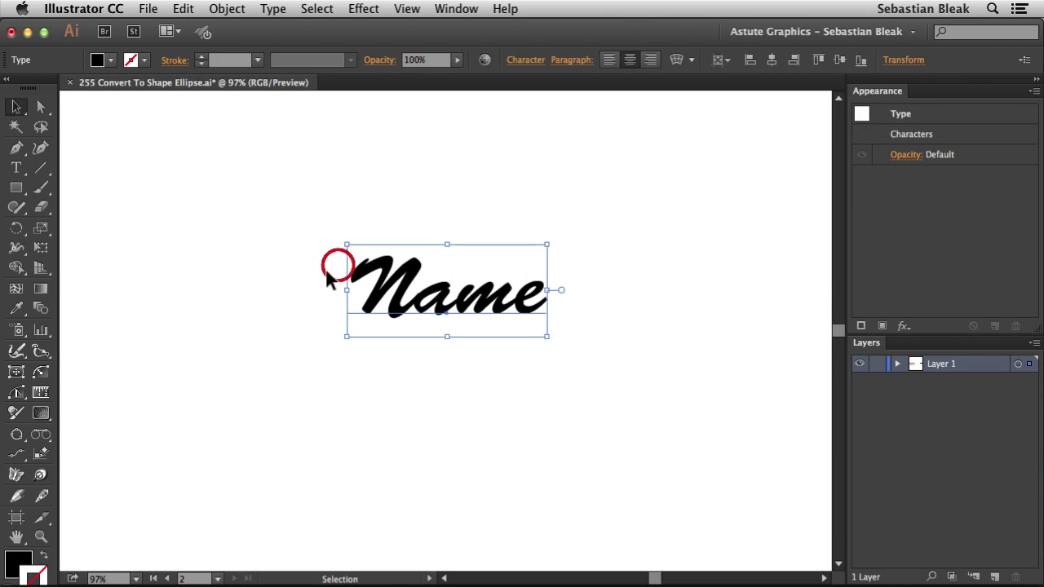
click(881, 324)
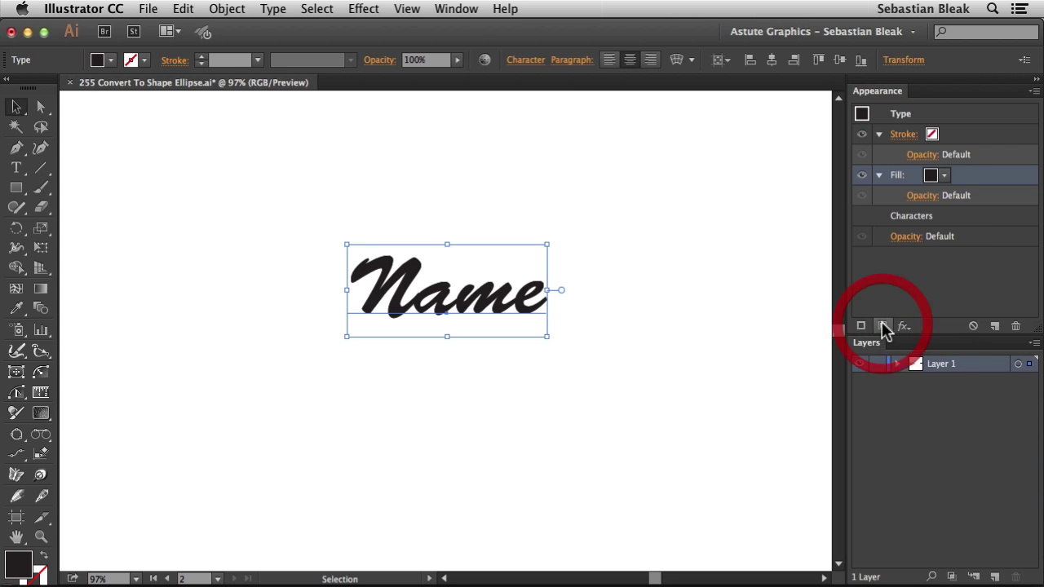
click(965, 175)
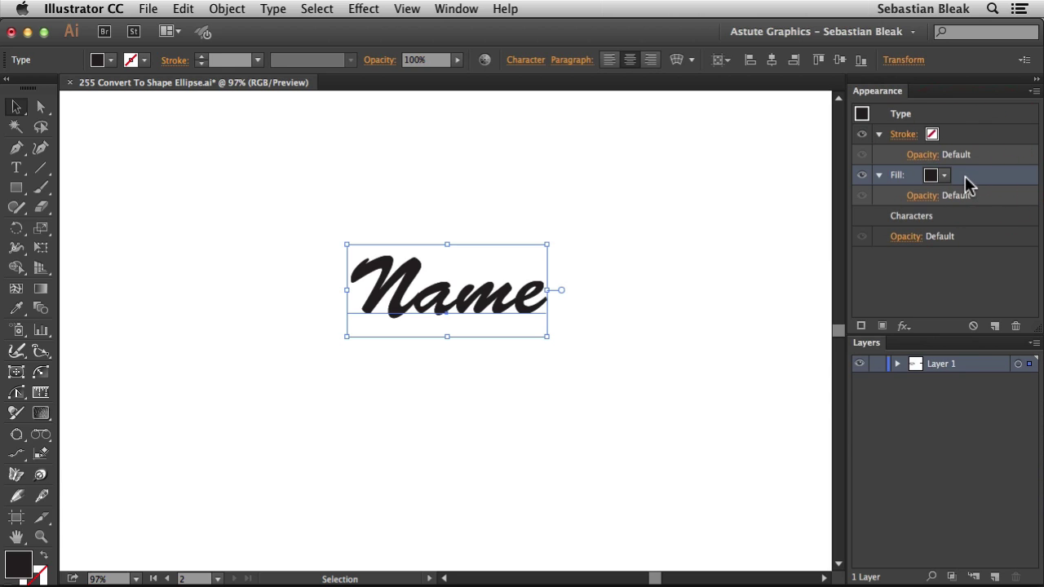
click(974, 135)
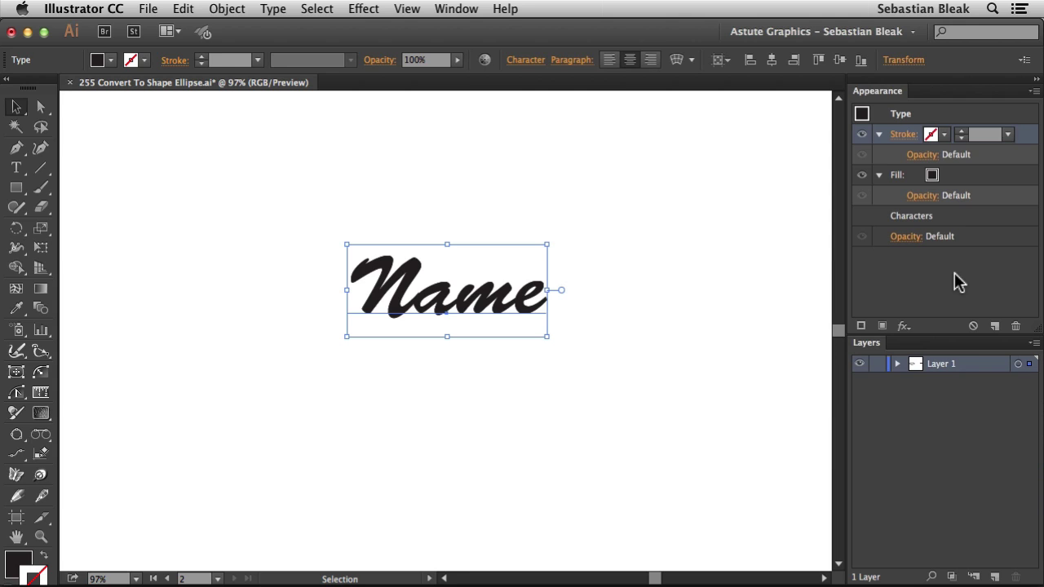
drag(945, 221, 943, 127)
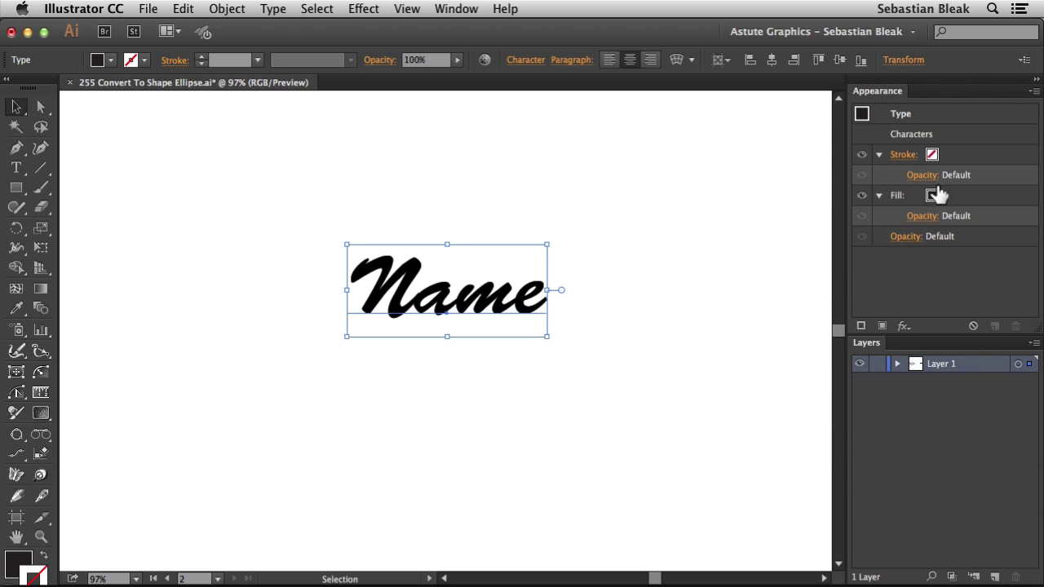
Step: Set the text's new fill to the white-to-black gradient swatch
click(952, 203)
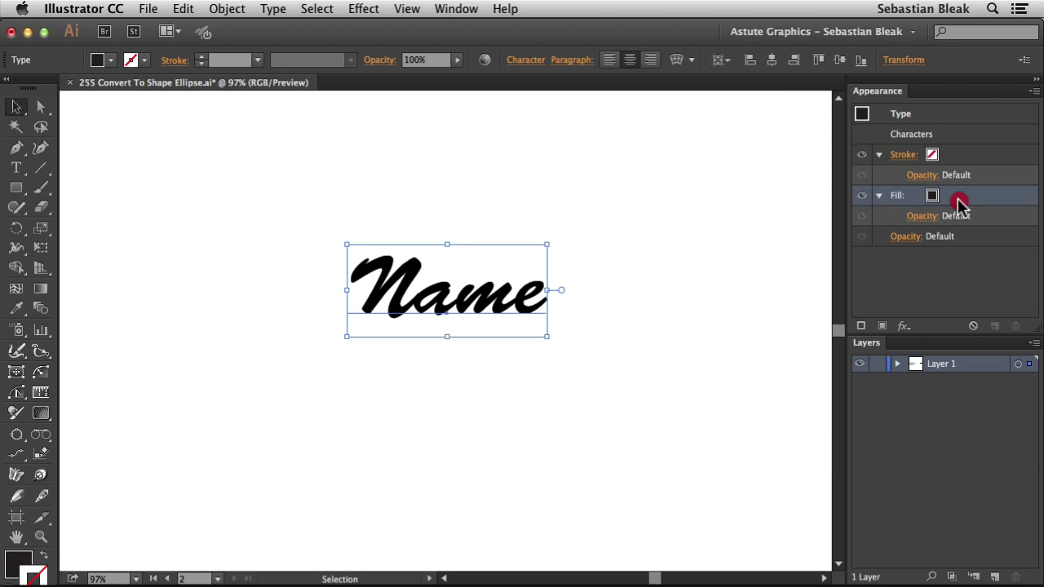
click(945, 197)
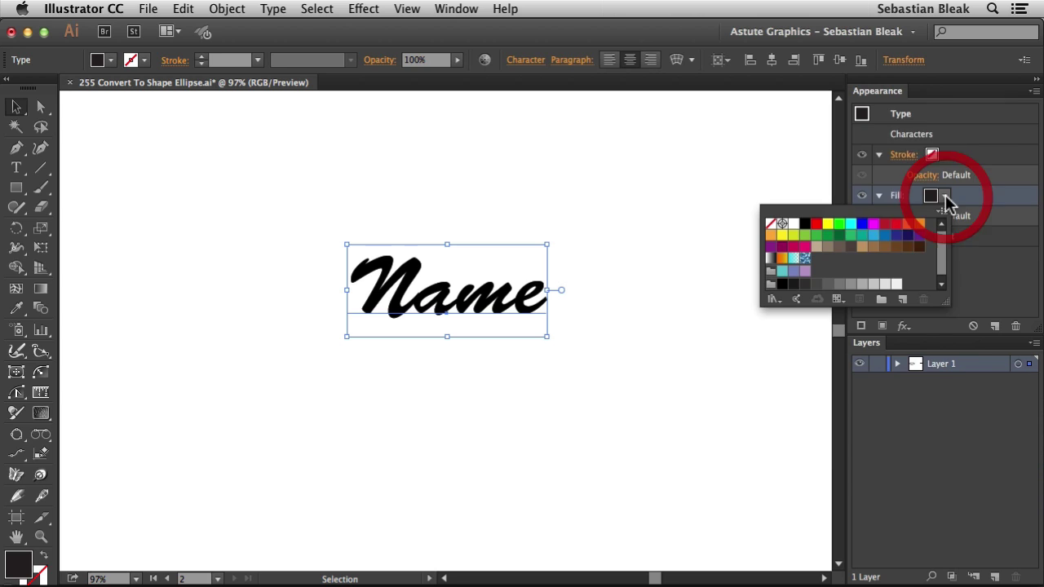
click(772, 261)
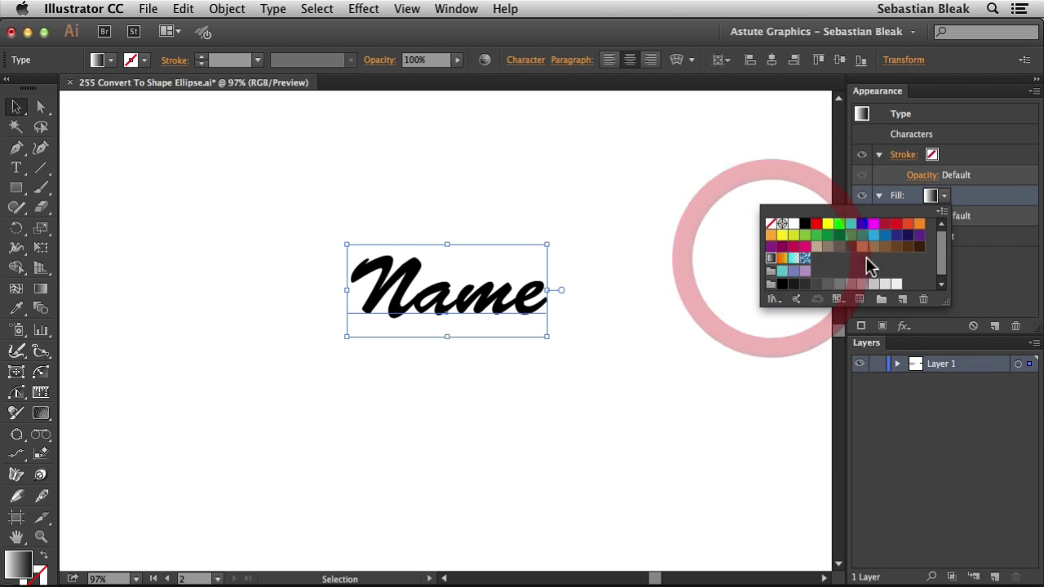
click(945, 197)
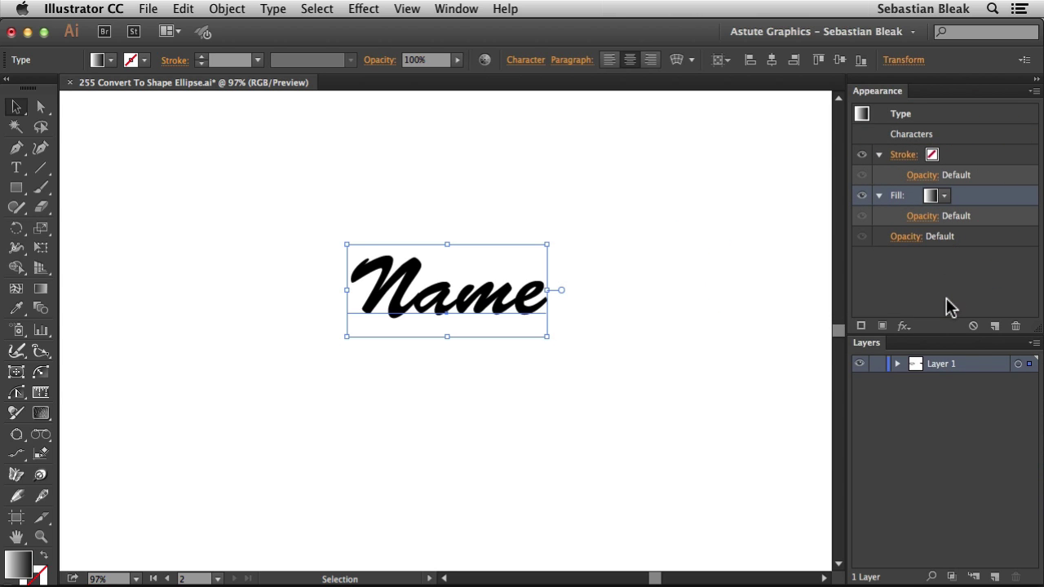
click(963, 202)
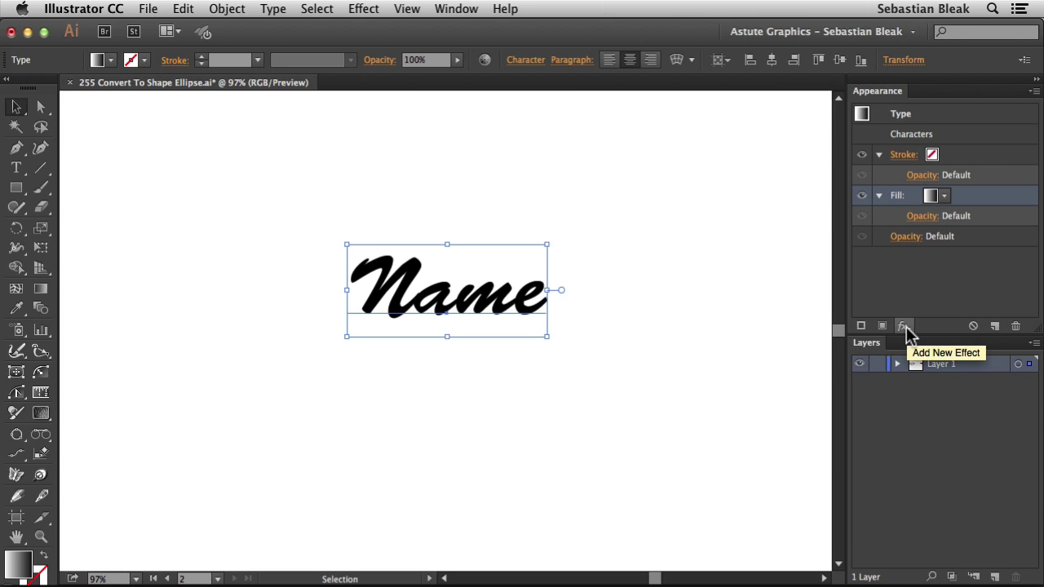
click(905, 328)
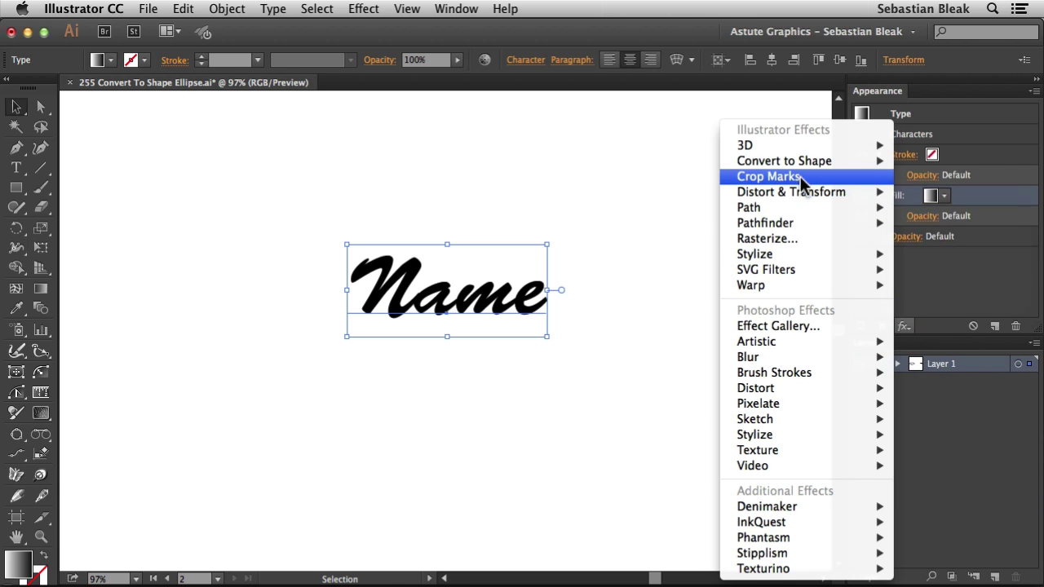
mouse_move(802, 163)
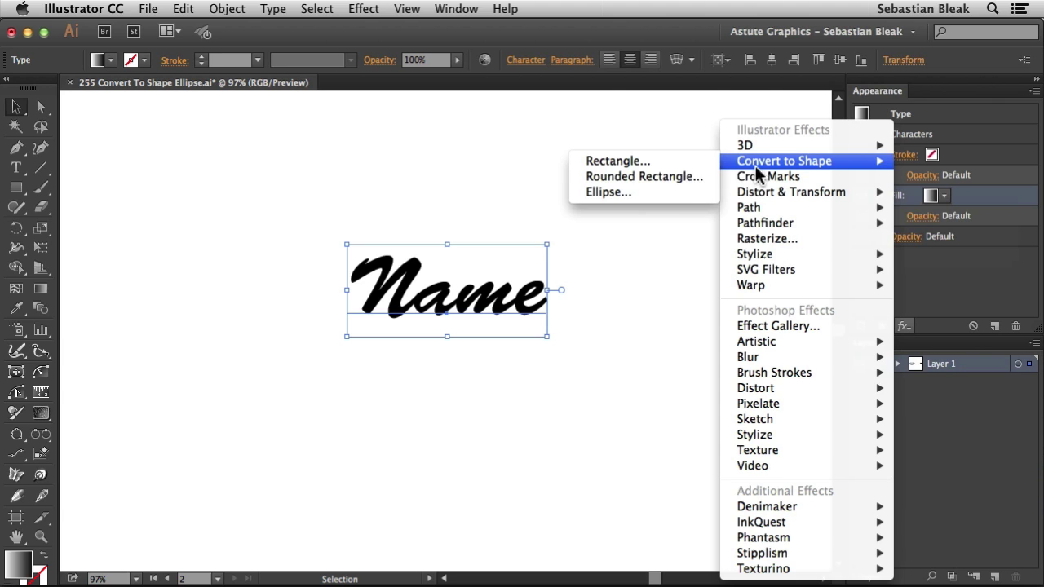
Step: Apply Convert to Shape Ellipse to the fill, Relative with 18 pt extra width and height
click(673, 189)
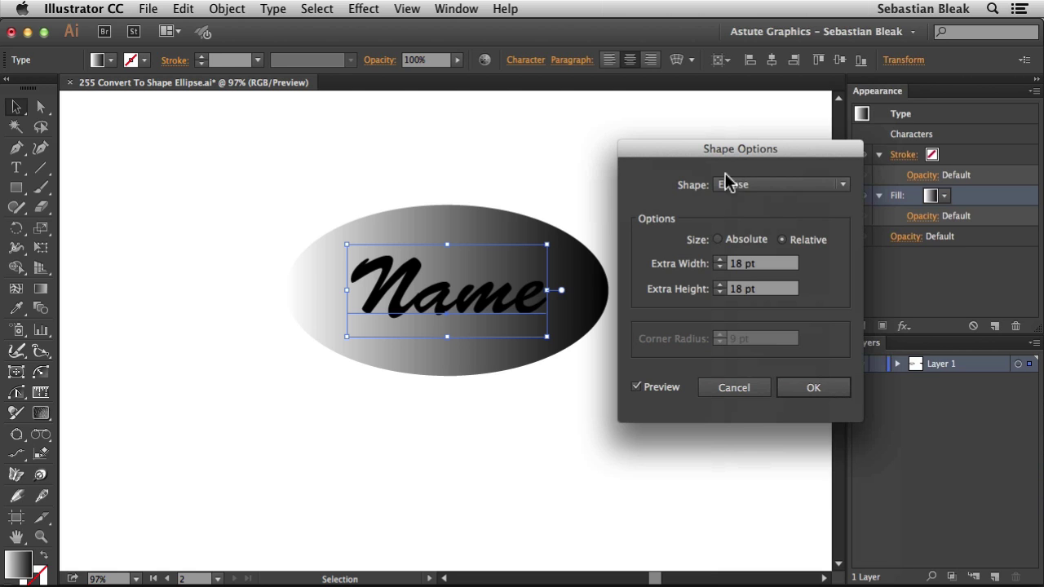
click(839, 191)
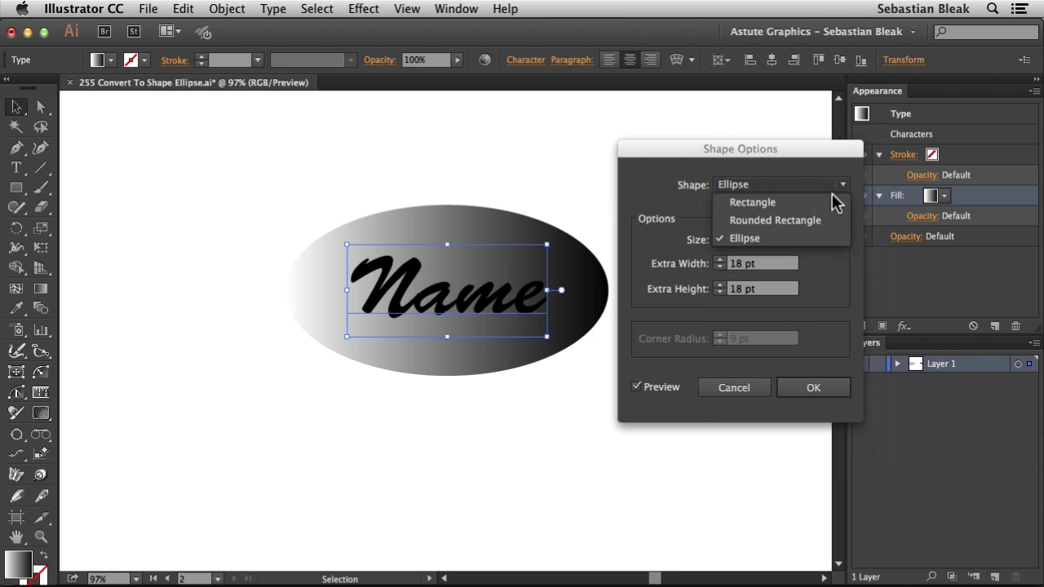
click(787, 238)
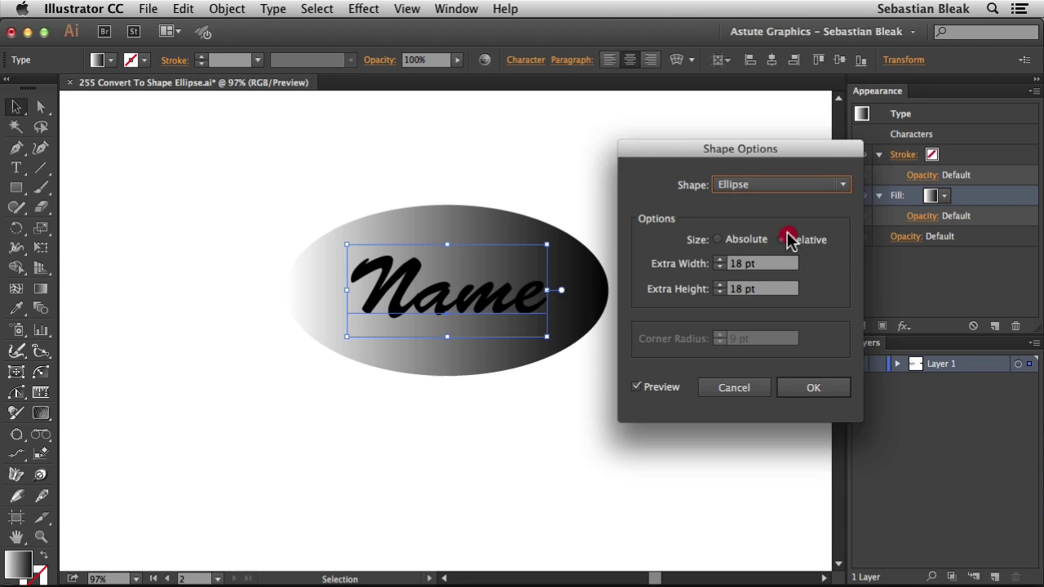
click(655, 227)
click(718, 240)
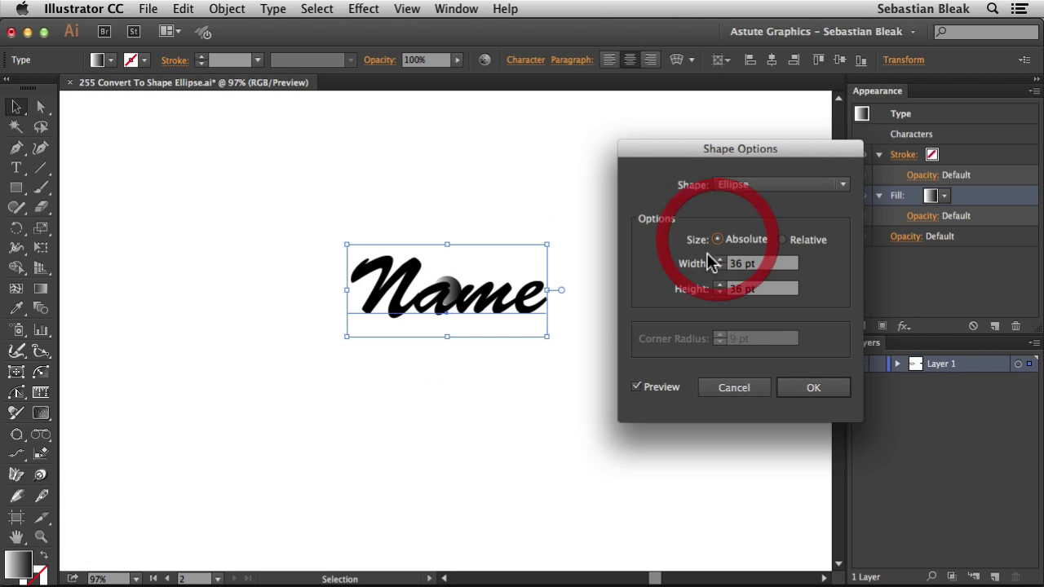
click(722, 263)
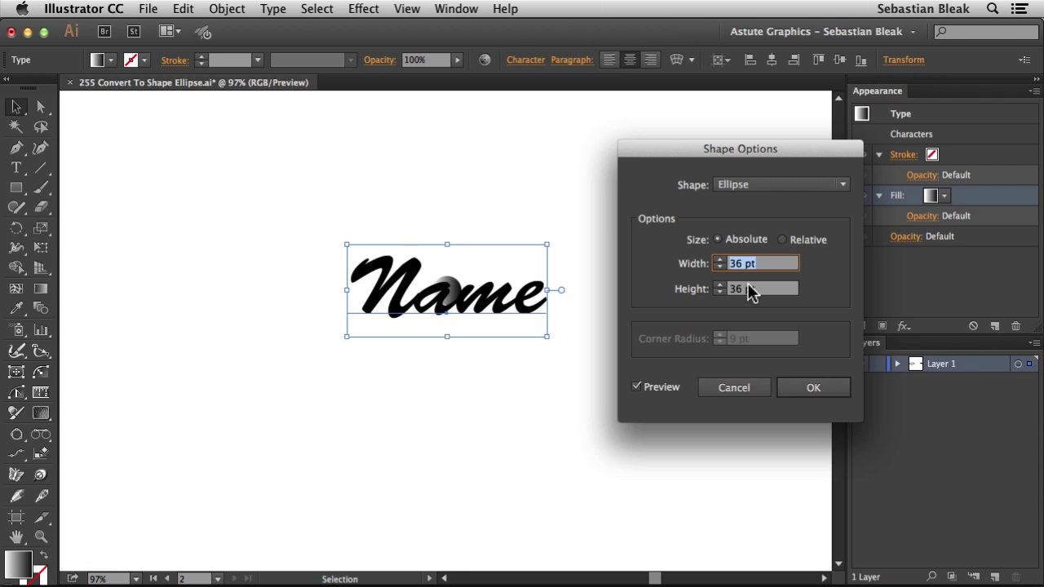
click(783, 239)
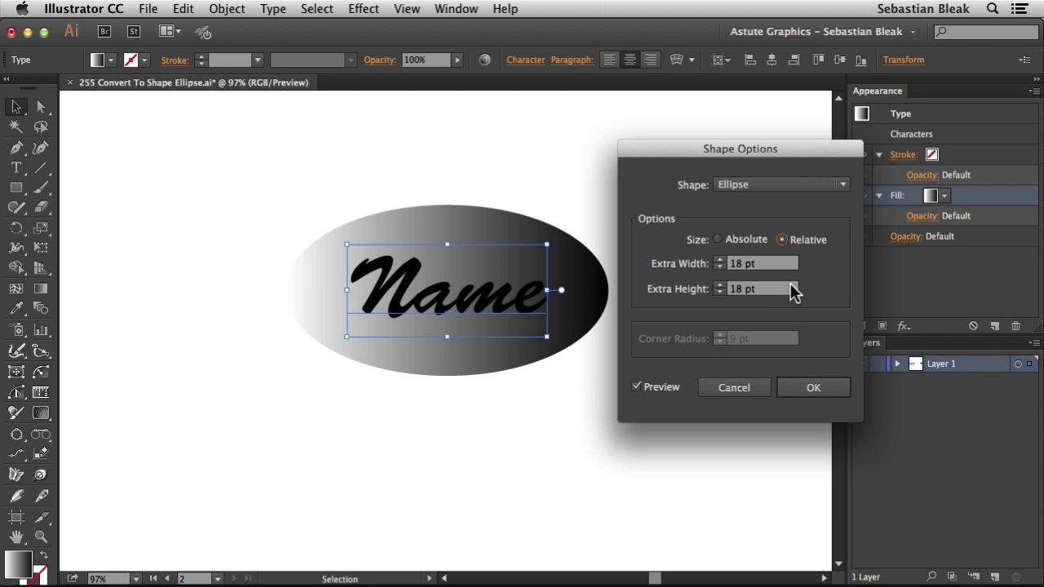
click(799, 388)
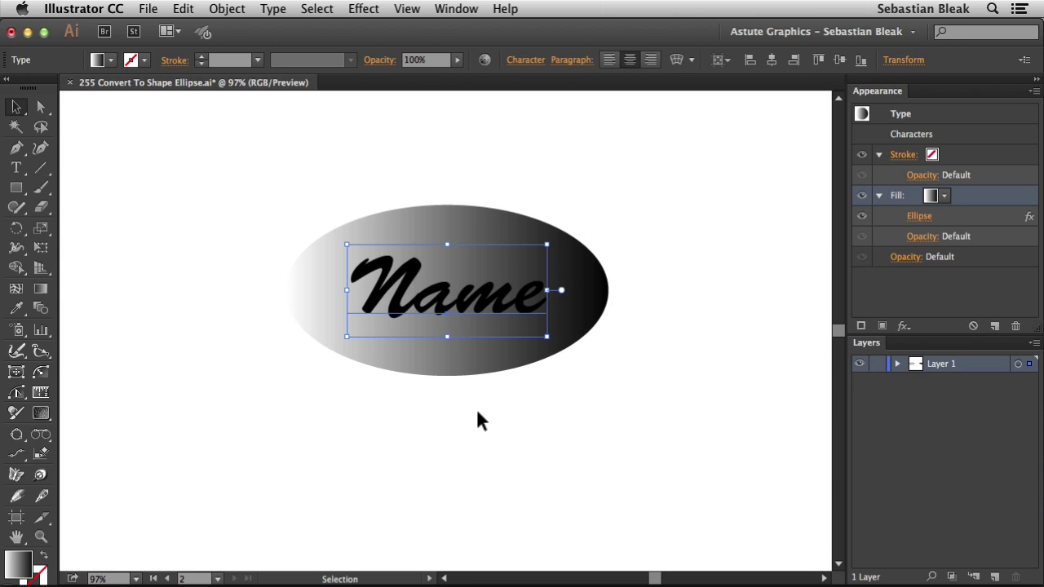
Step: Set the ellipse fill's gradient angle to 90° in the Gradient panel
click(962, 197)
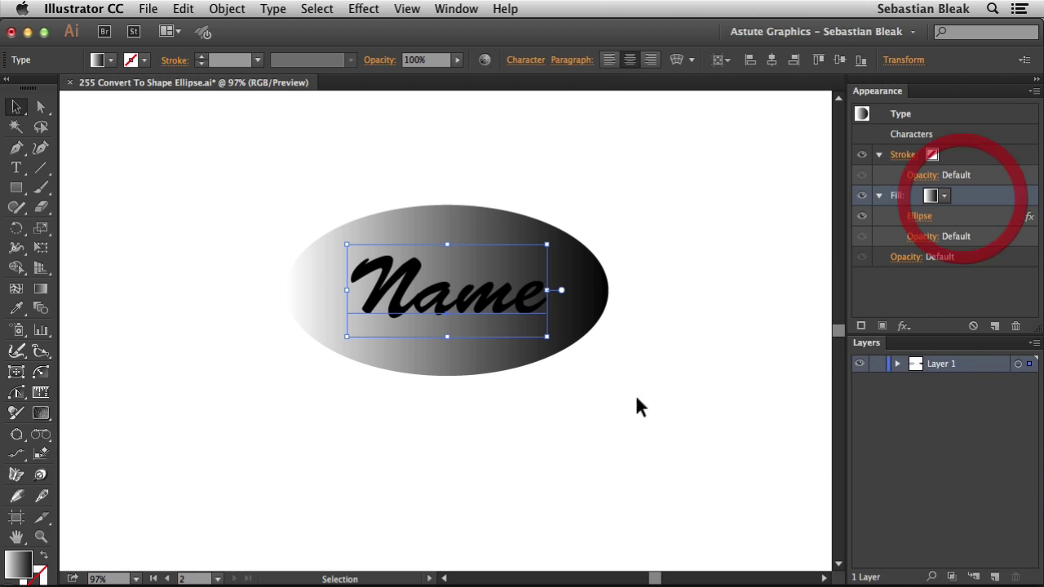
key(super+F9)
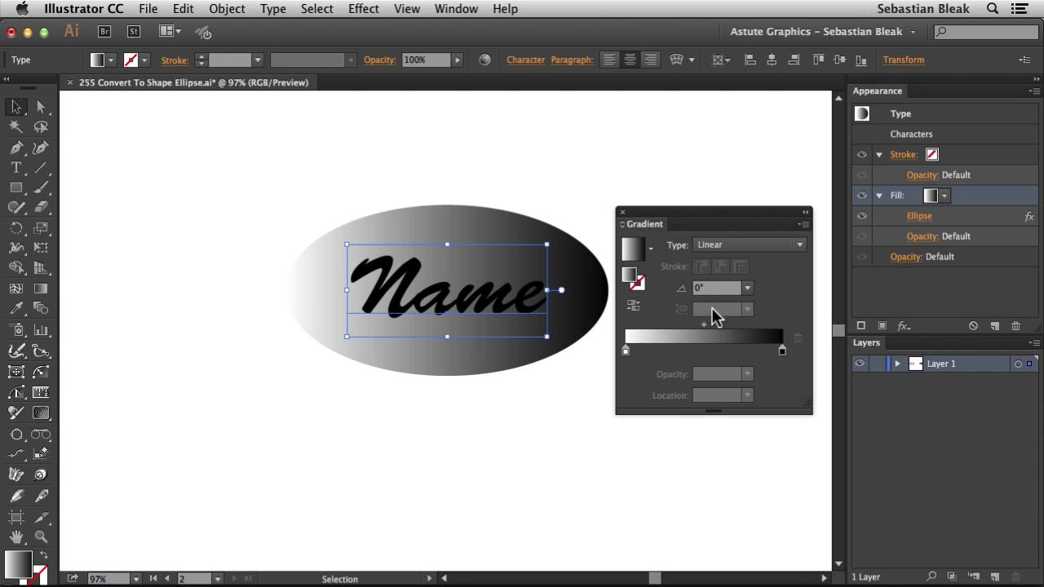
click(748, 289)
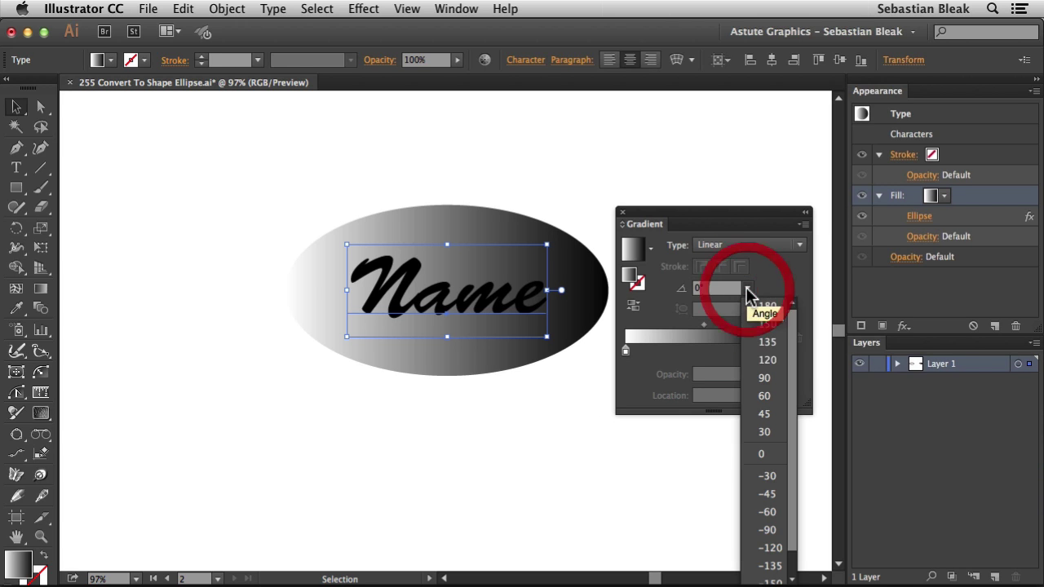
click(770, 381)
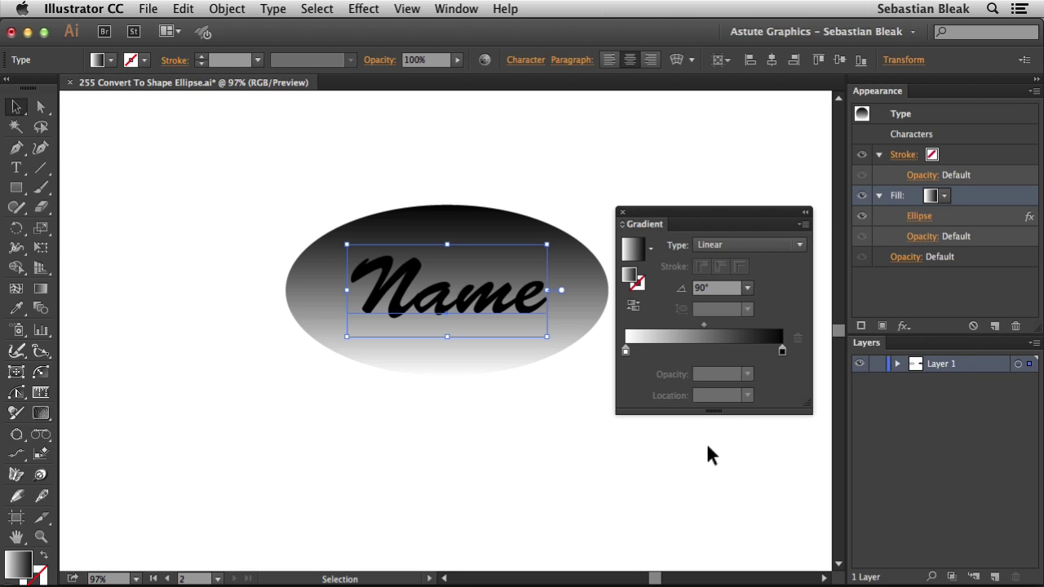
Step: Give the text's stroke the white-to-black gradient angled at -90°
click(944, 156)
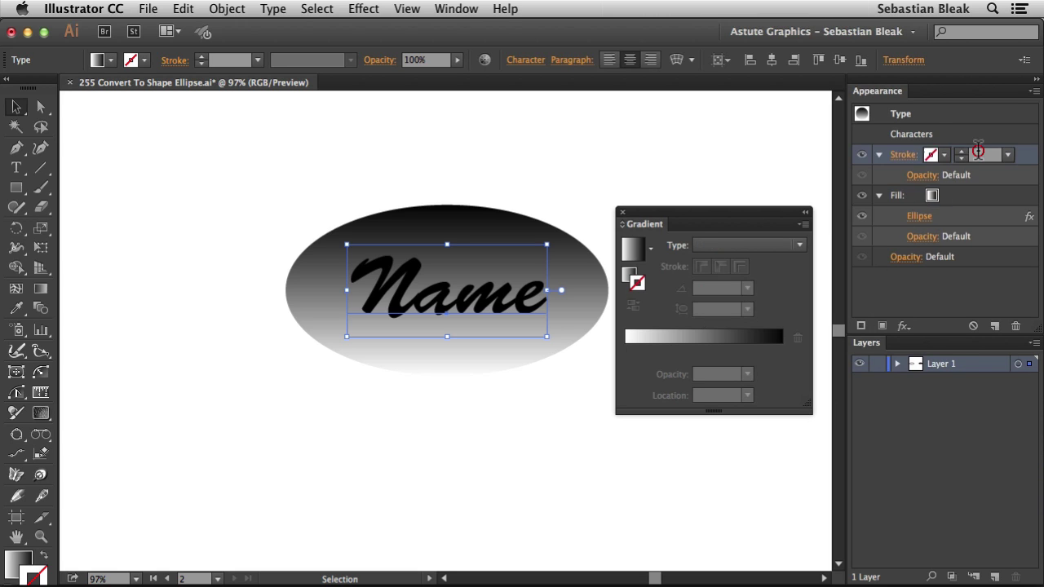
click(944, 155)
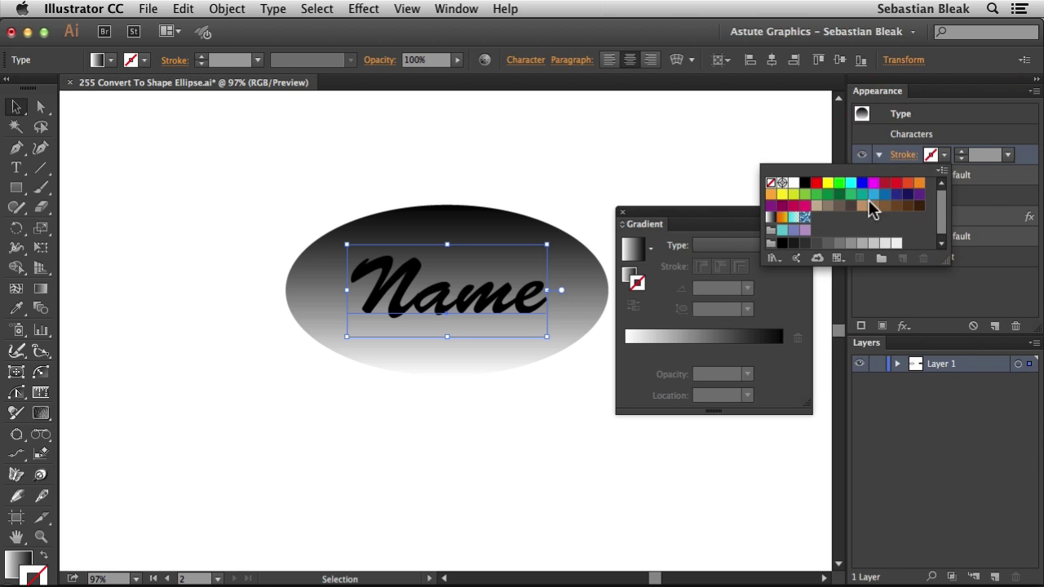
click(771, 218)
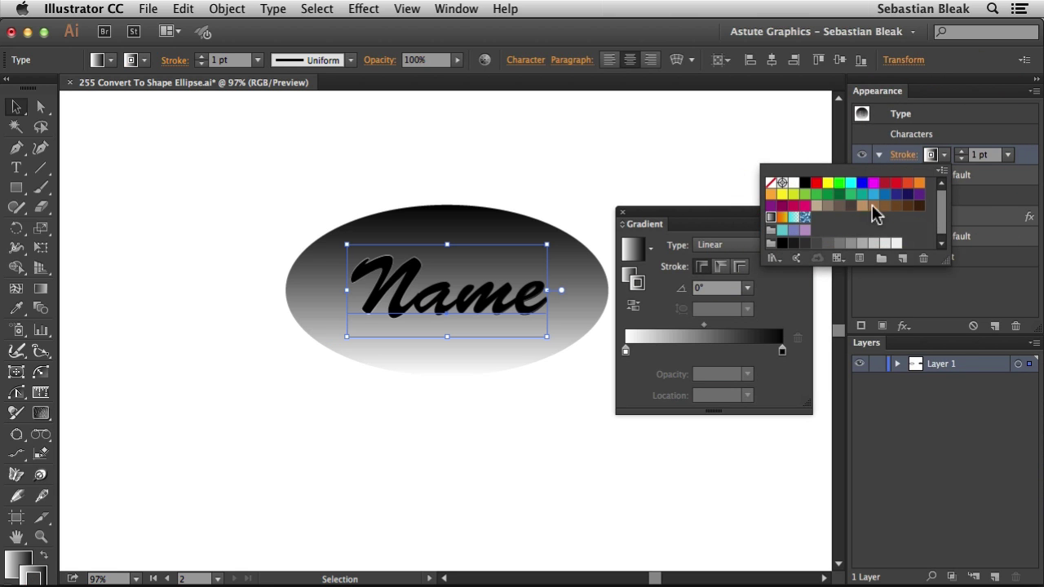
click(939, 154)
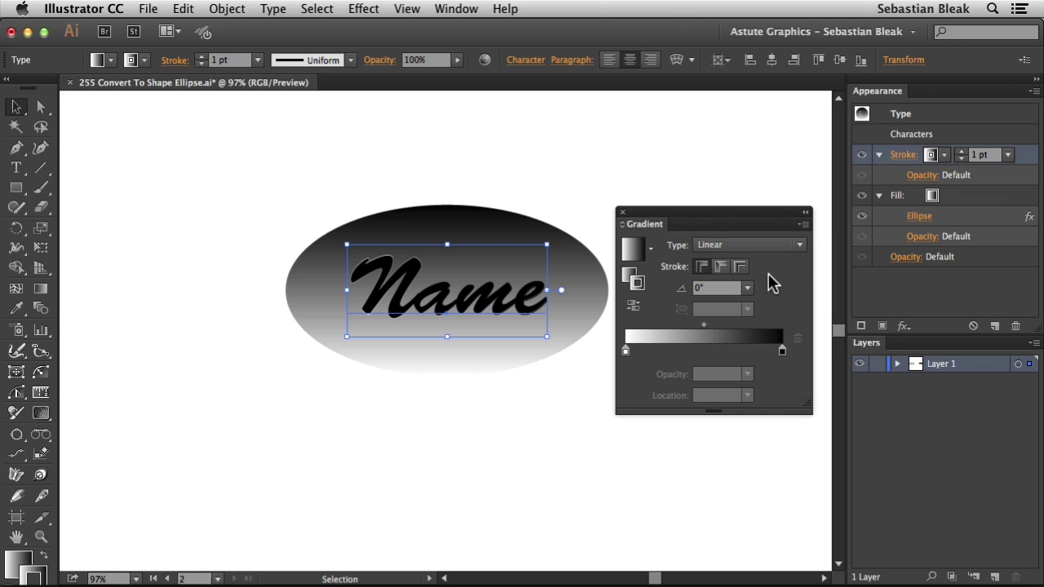
click(746, 288)
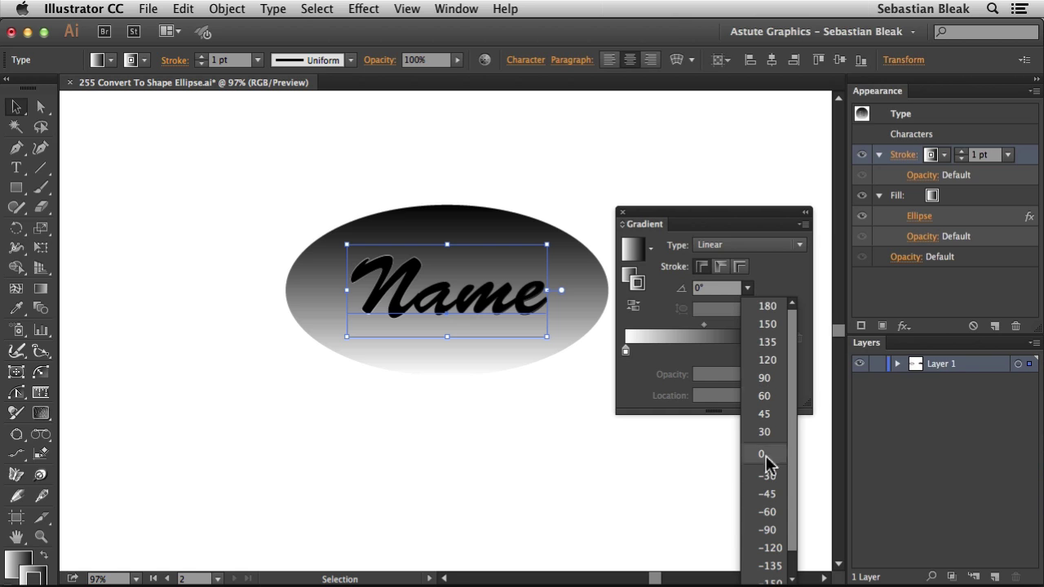
click(765, 529)
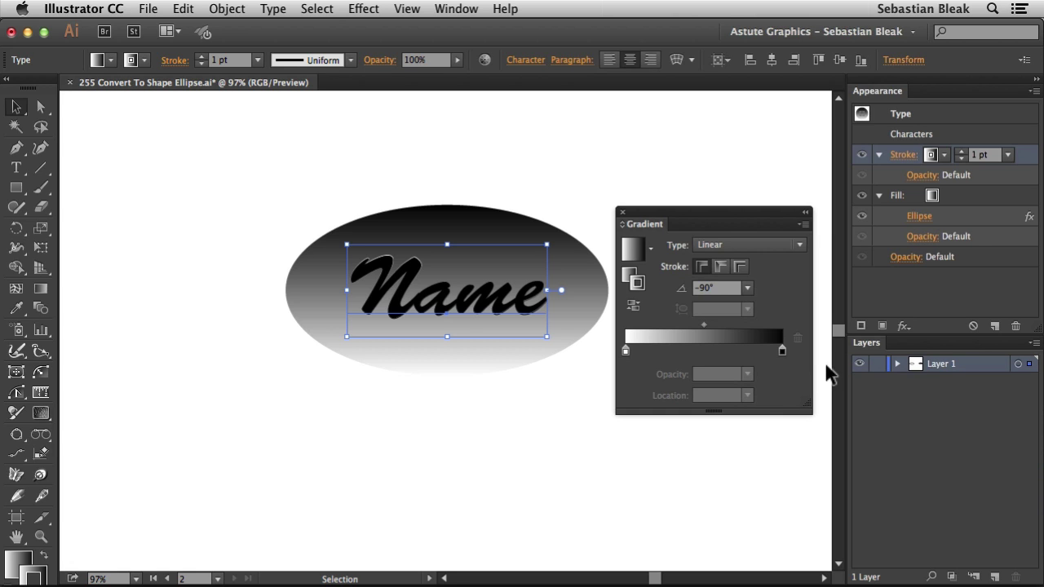
click(970, 220)
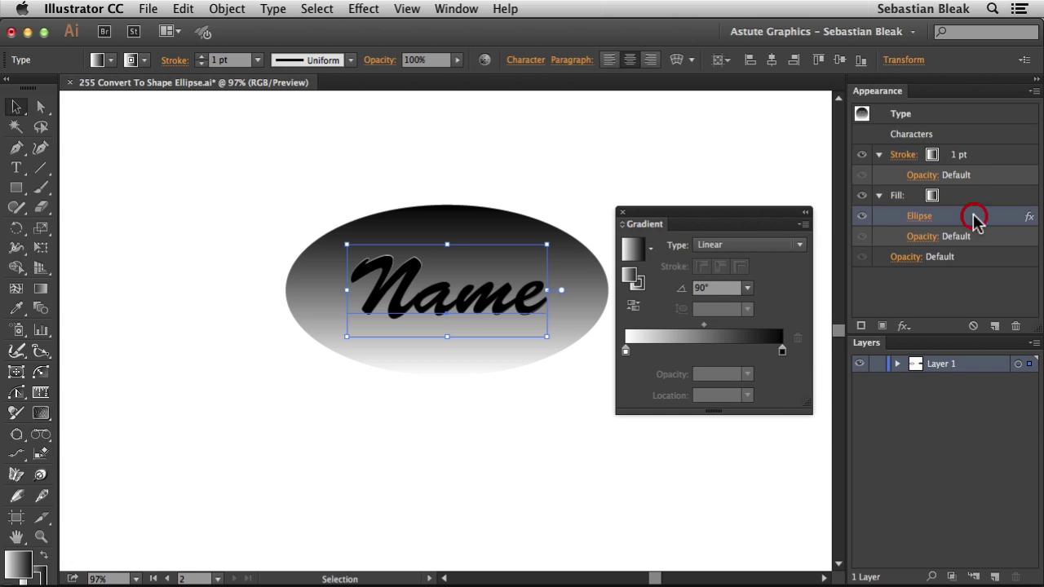
click(978, 155)
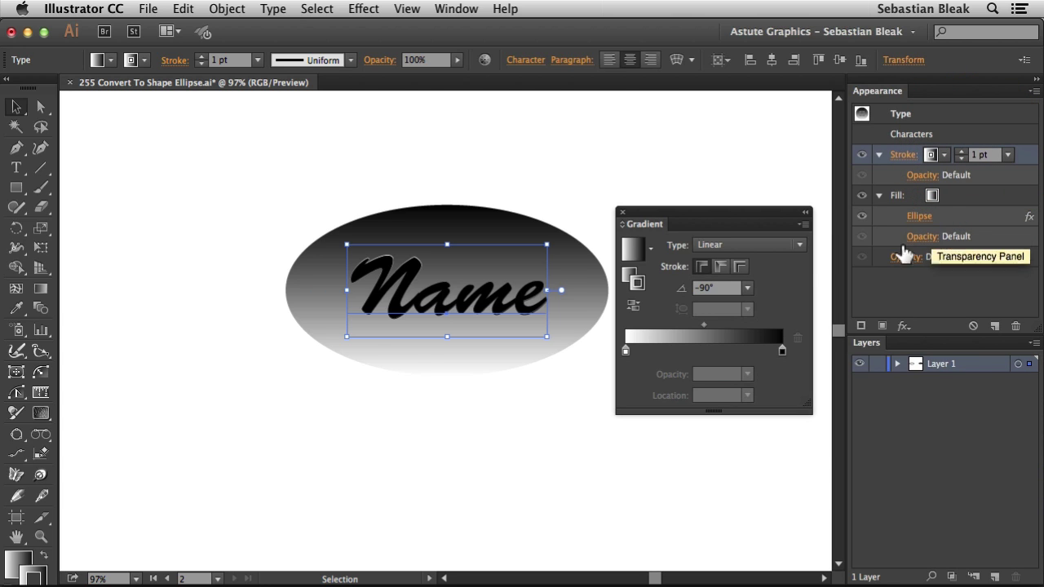
Step: Apply the Ellipse effect to the stroke with Effect > Apply Ellipse
click(360, 12)
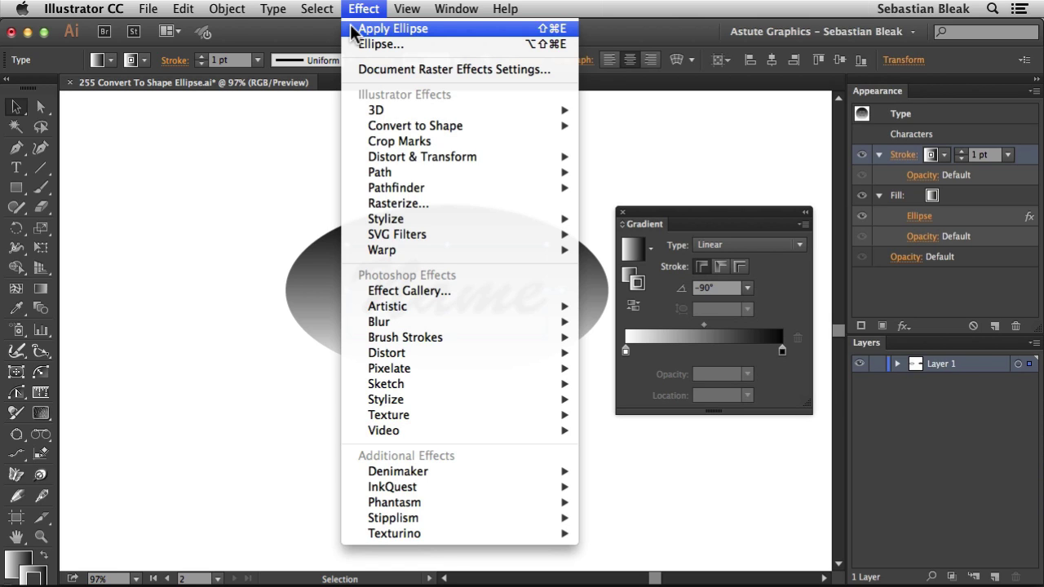
click(384, 29)
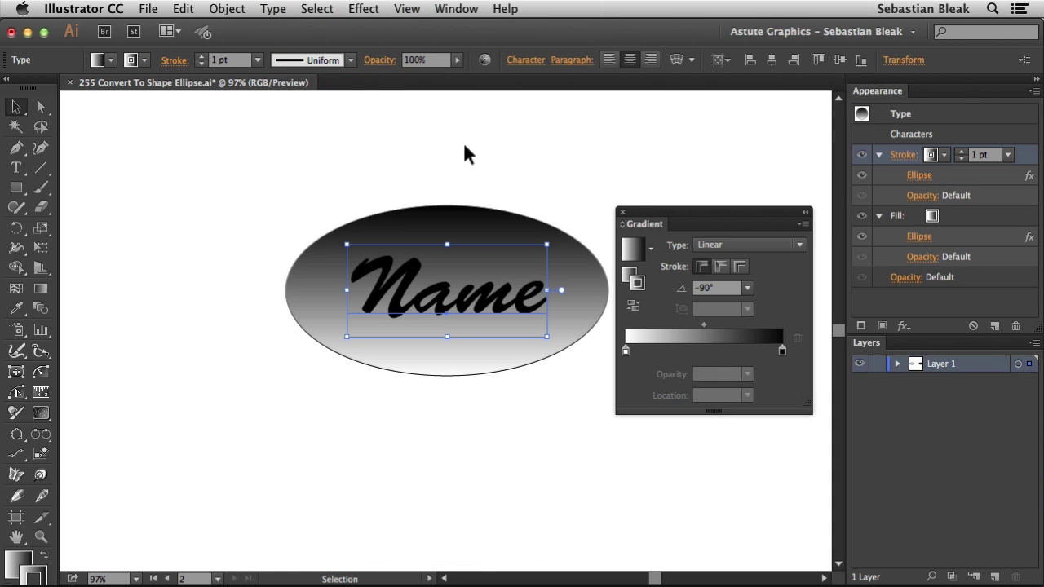
Step: Set the oval rim's stroke weight to 10 pt, then deselect to view the badge
click(994, 243)
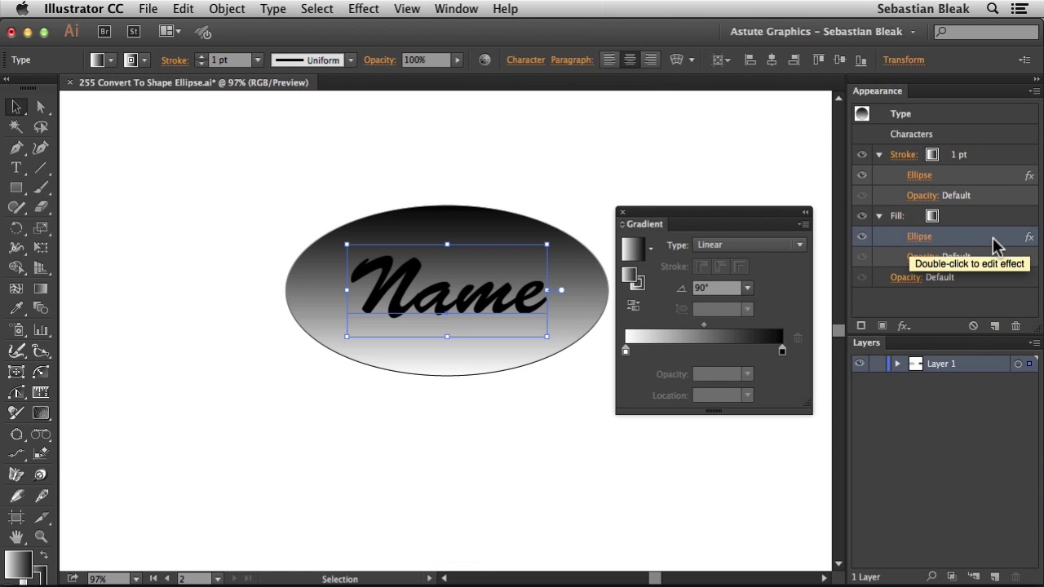
click(982, 174)
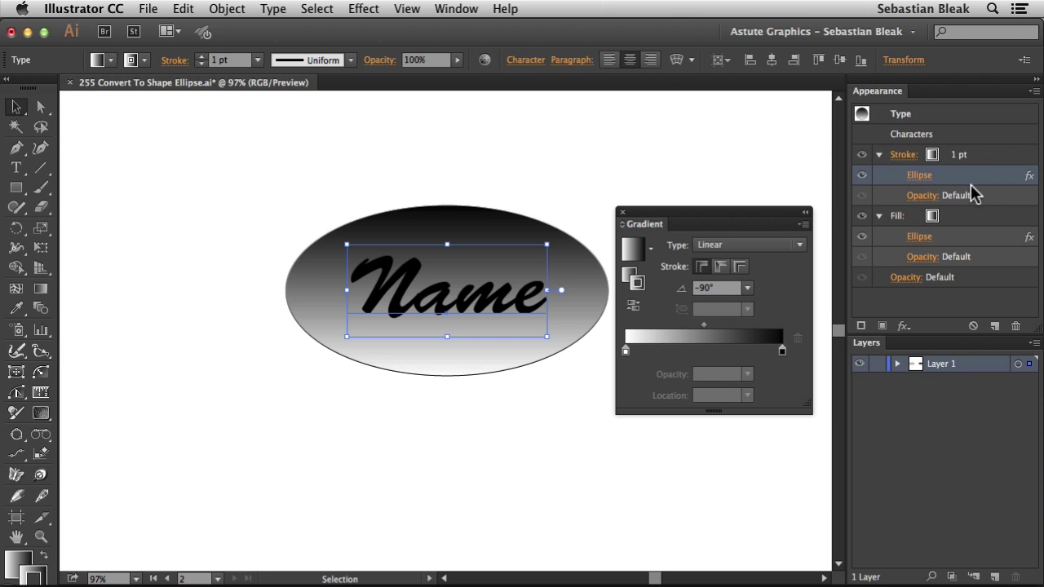
click(982, 154)
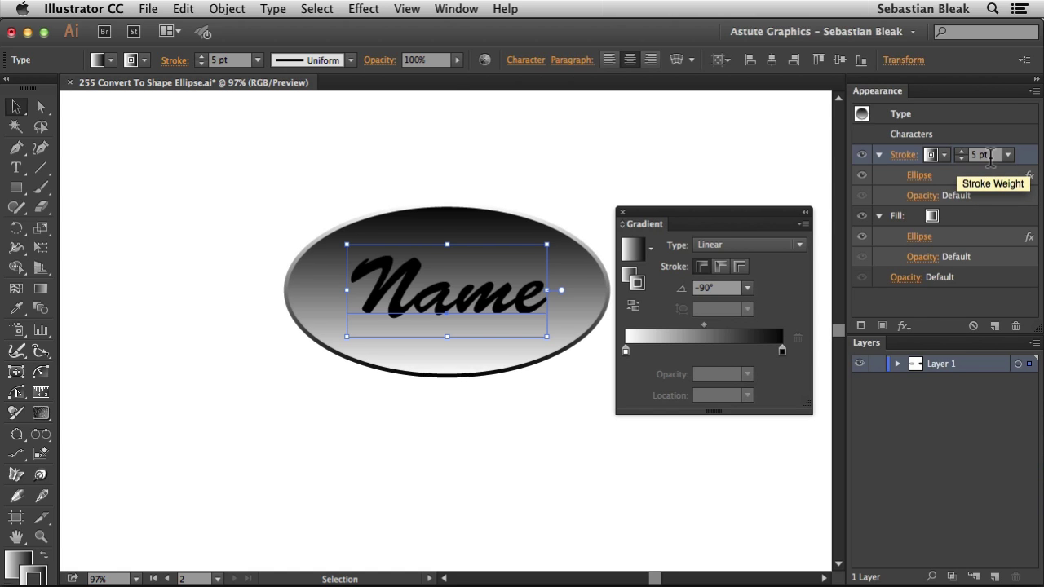
key(Up)
key(Up)
key(Up)
key(Up)
key(Up)
key(Up)
key(Up)
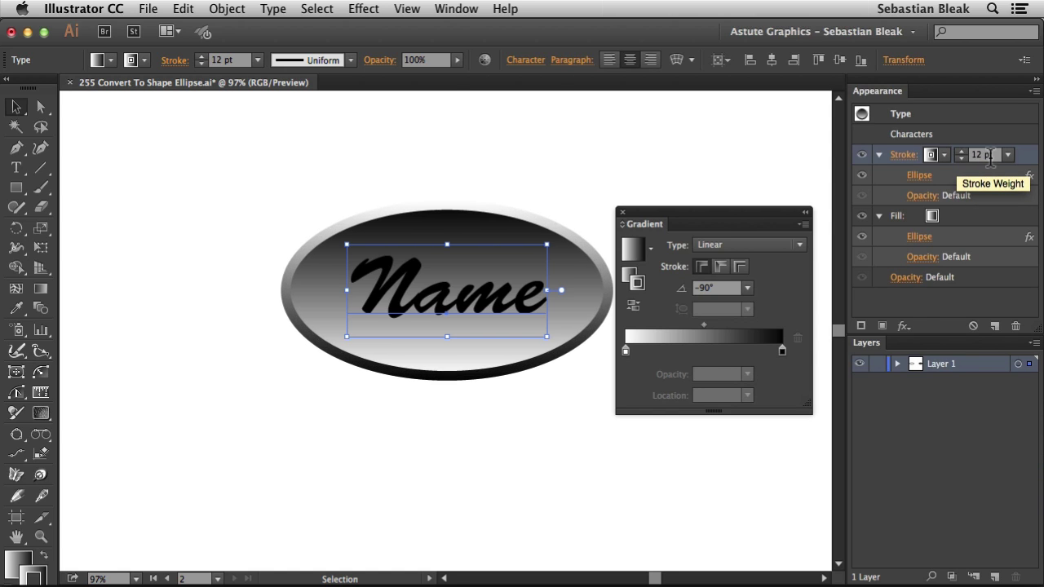
key(Down)
key(Down)
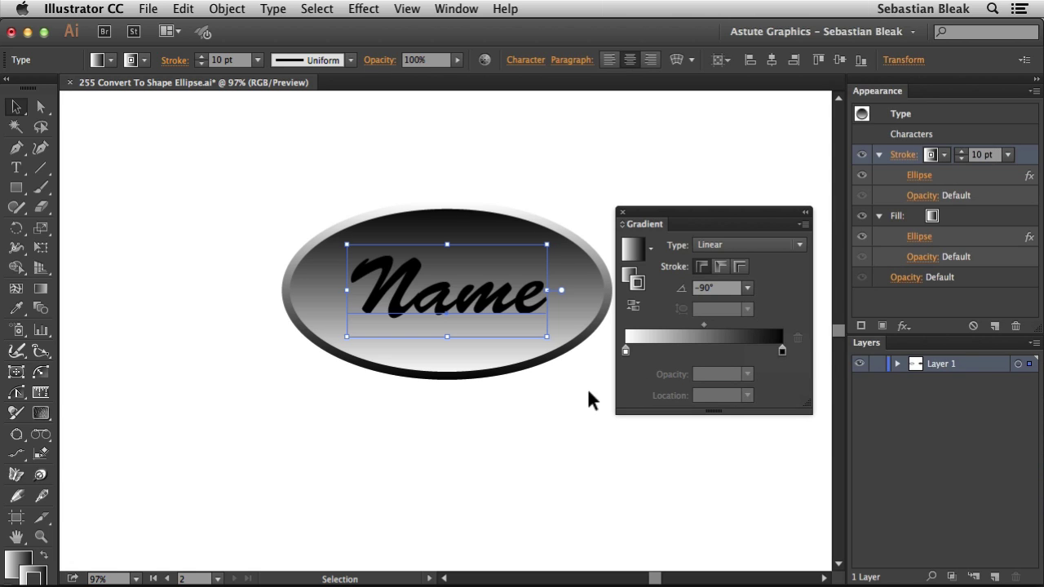
click(458, 363)
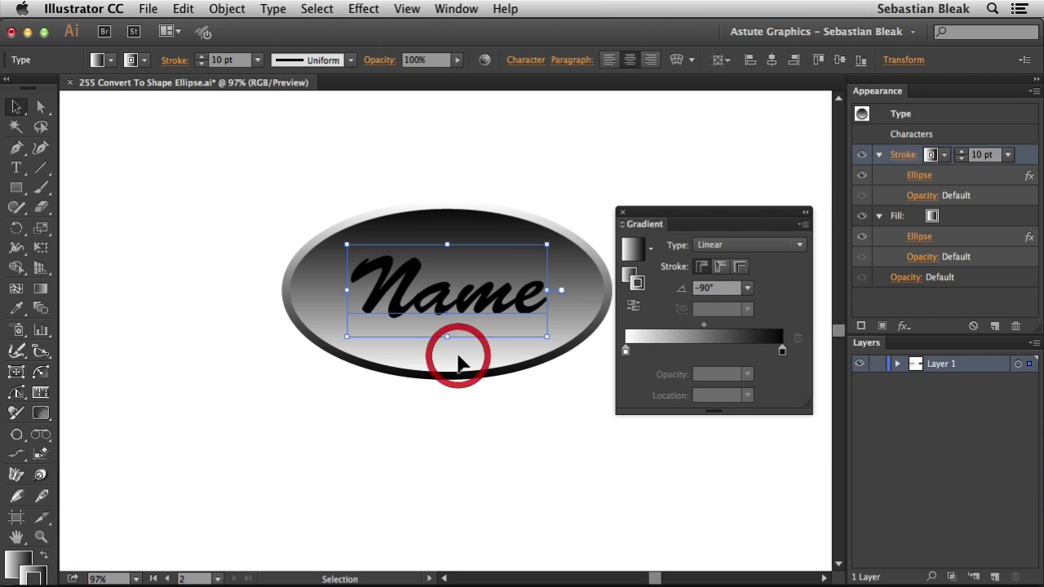
click(452, 223)
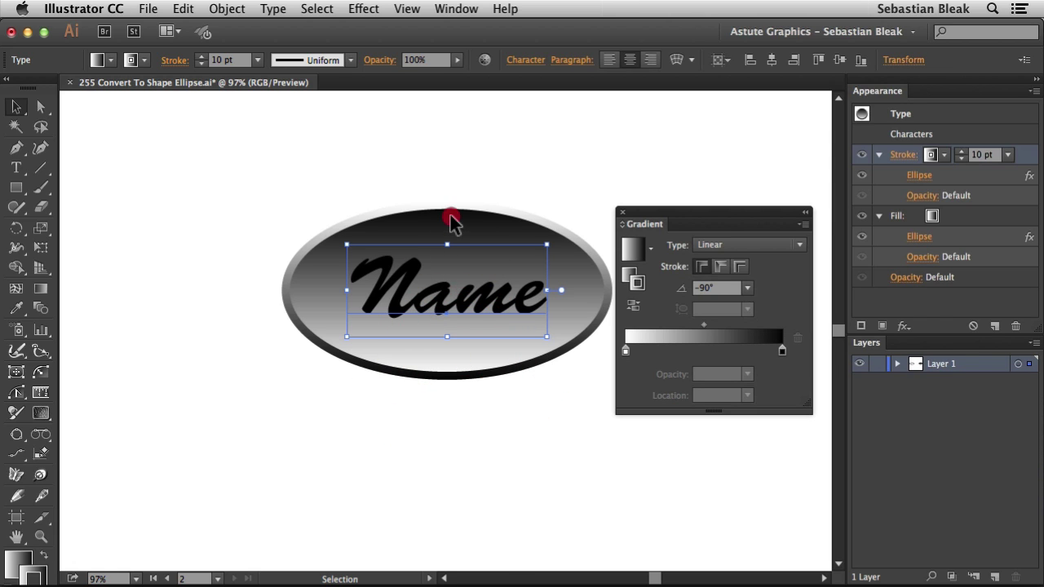
click(446, 371)
click(437, 376)
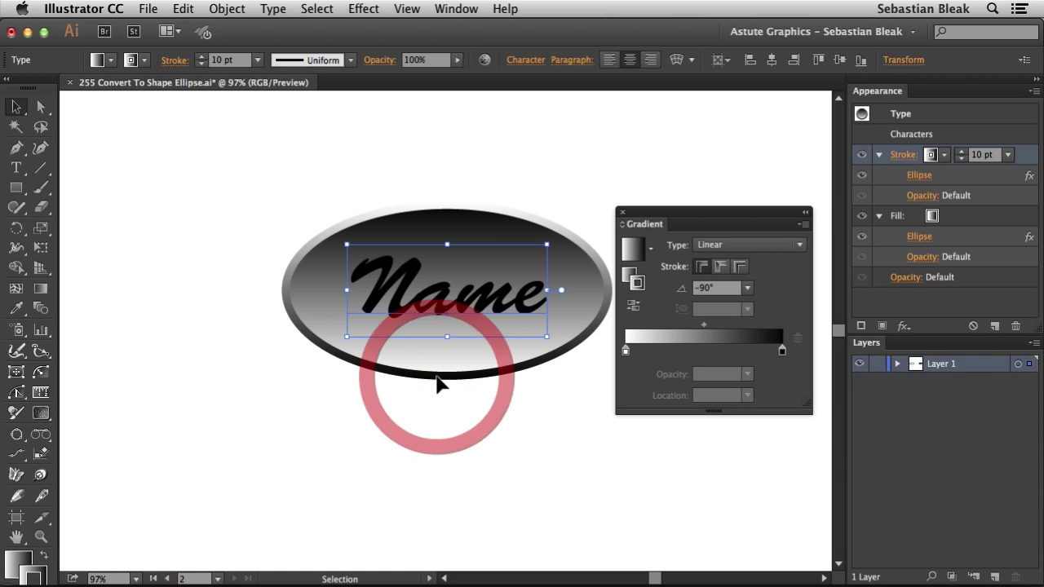
click(449, 203)
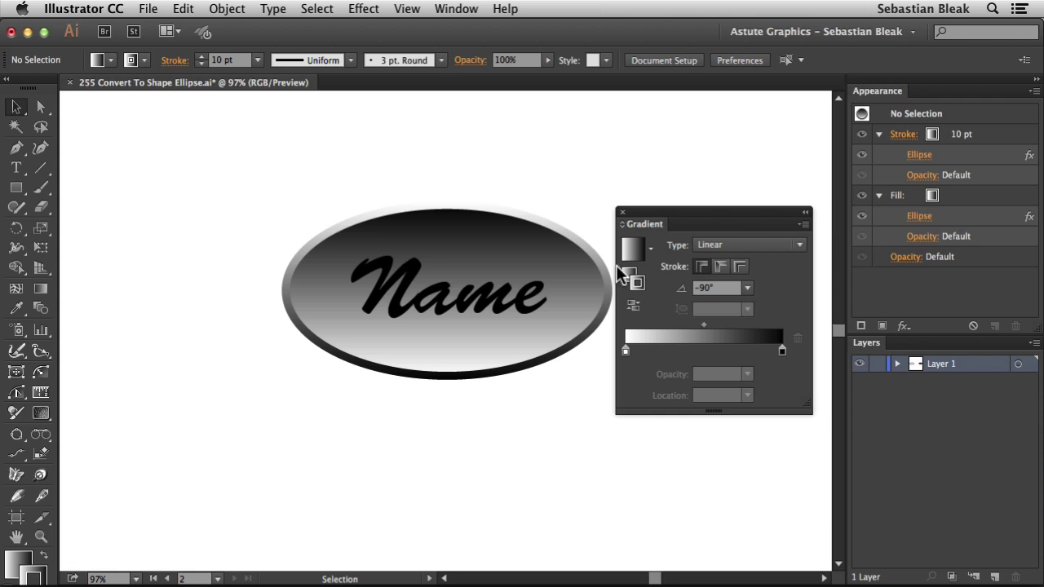
Step: Pan the view and select the Name text object
click(622, 212)
key(space)
drag(581, 324, 529, 322)
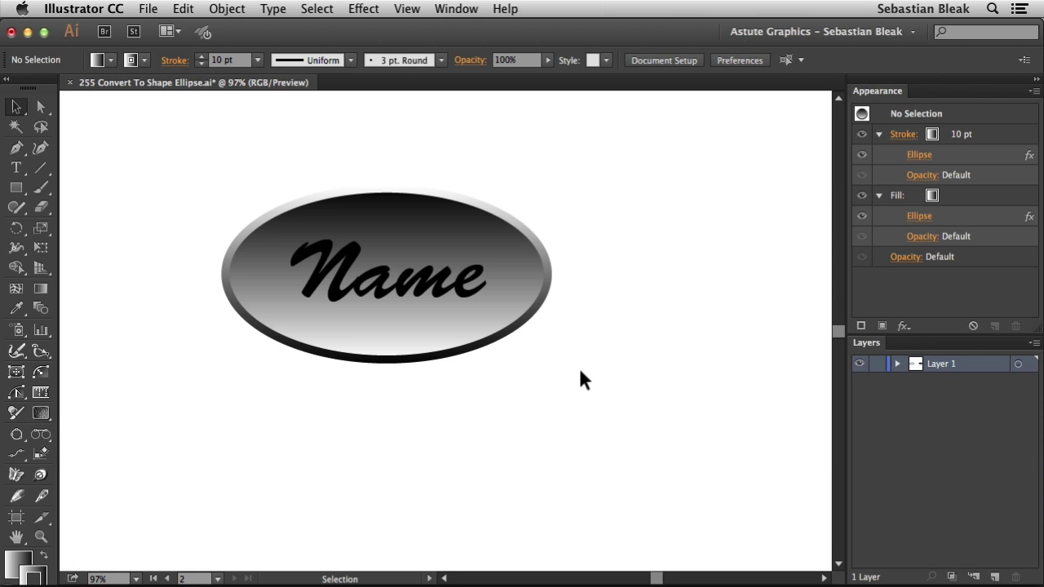
drag(580, 371, 302, 200)
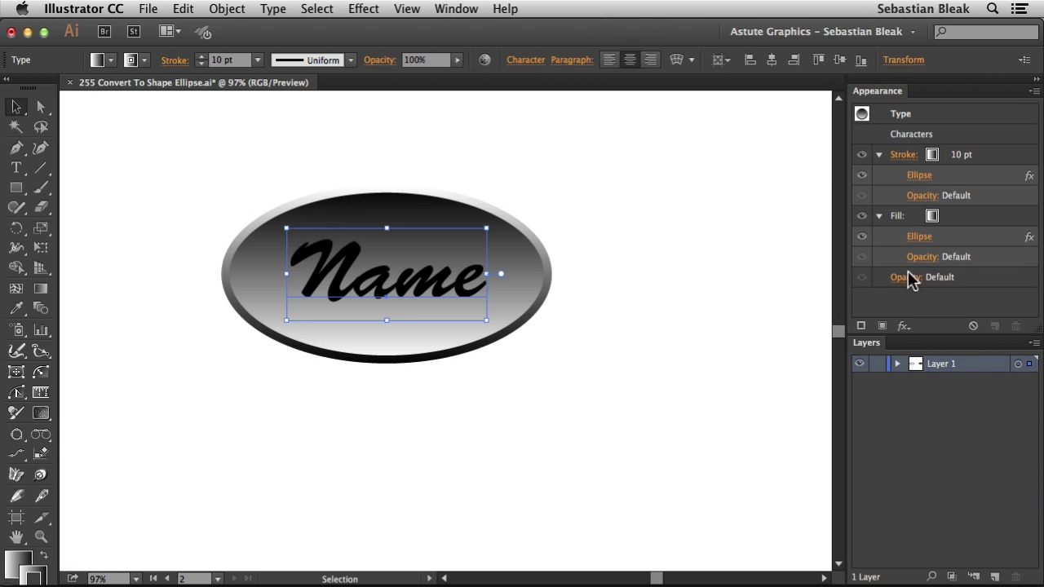
Step: Make the Name letters' own fill white at the Characters level
click(967, 137)
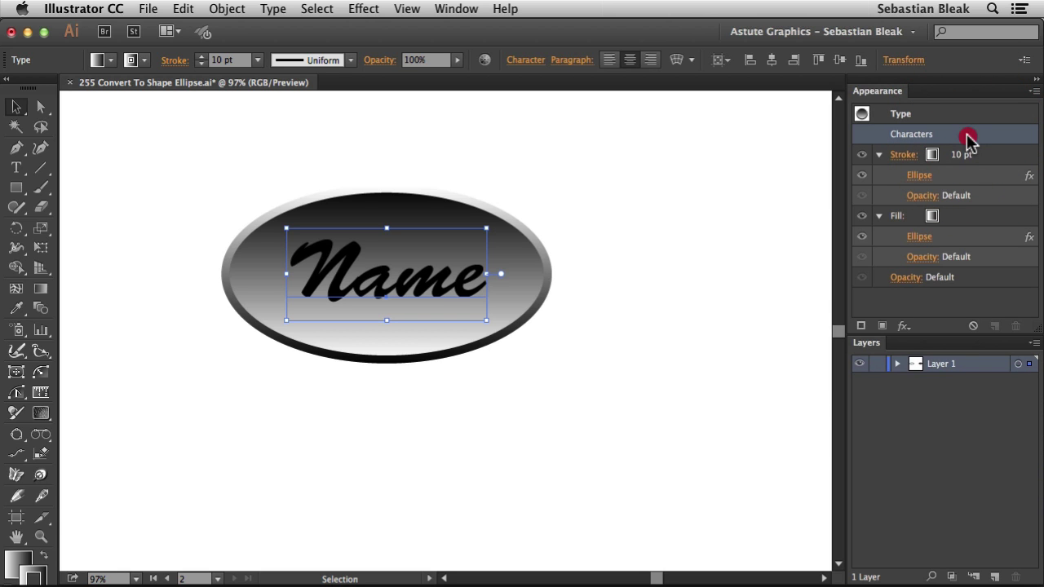
double_click(967, 136)
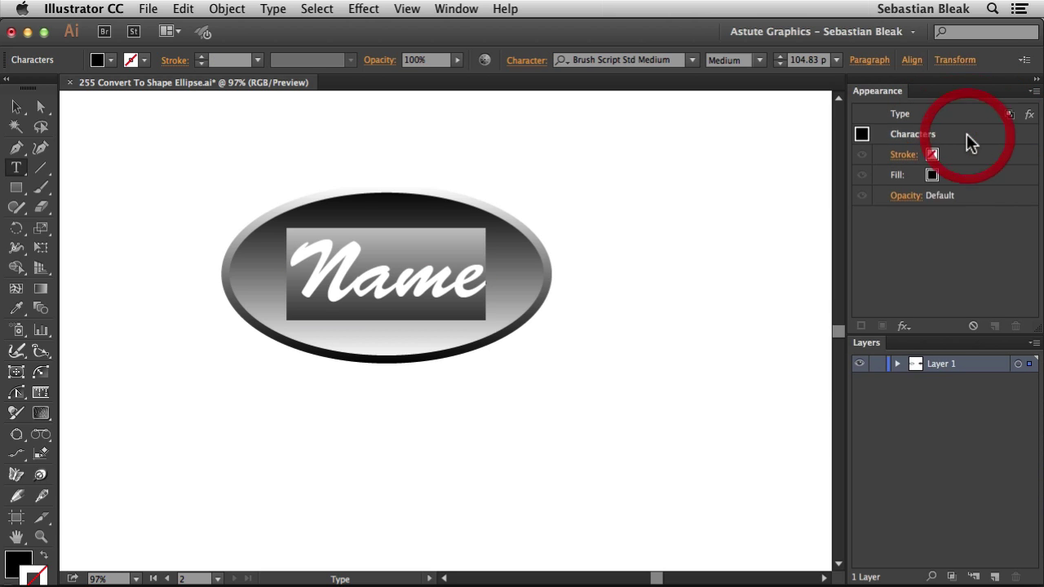
click(941, 173)
click(942, 174)
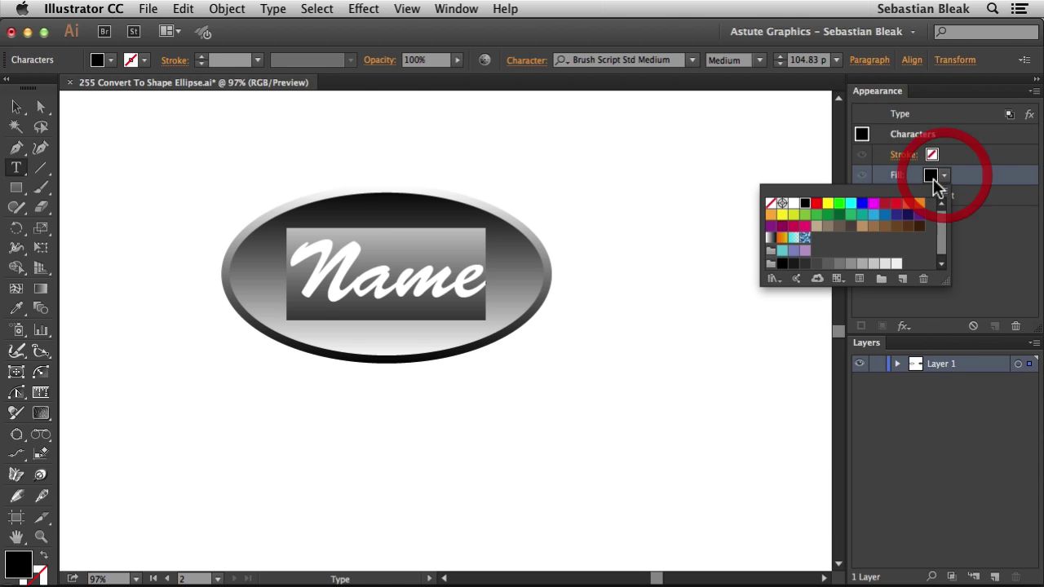
click(793, 203)
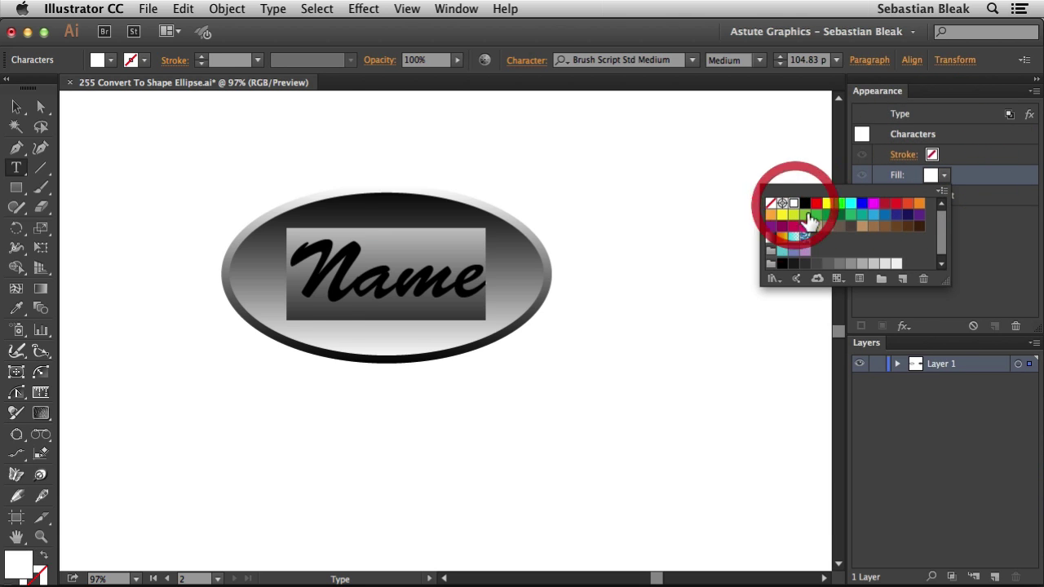
click(944, 175)
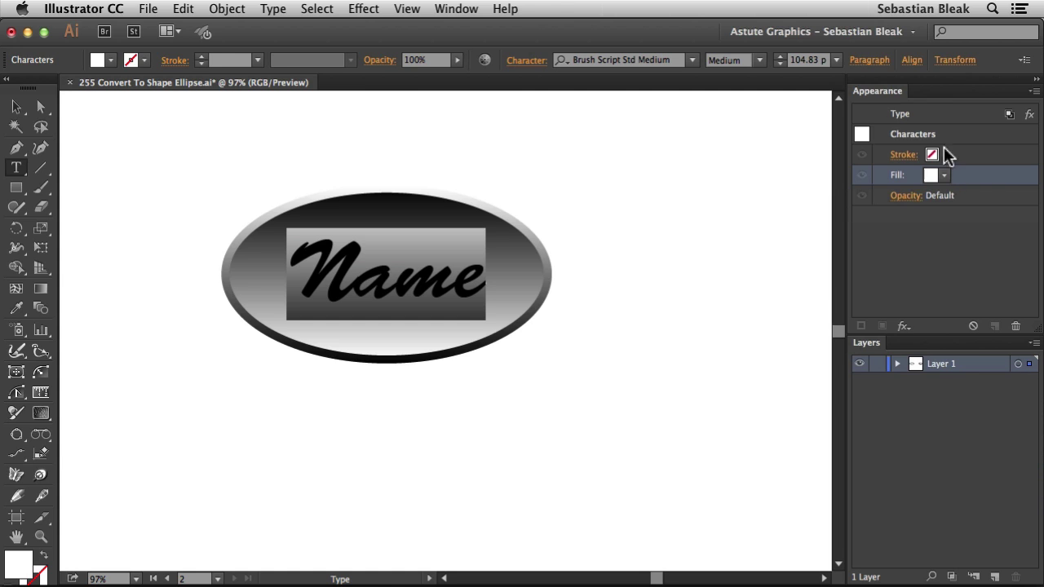
Step: Review the text object's 10 pt gradient stroke and gradient fill, both with Ellipse effects
click(924, 114)
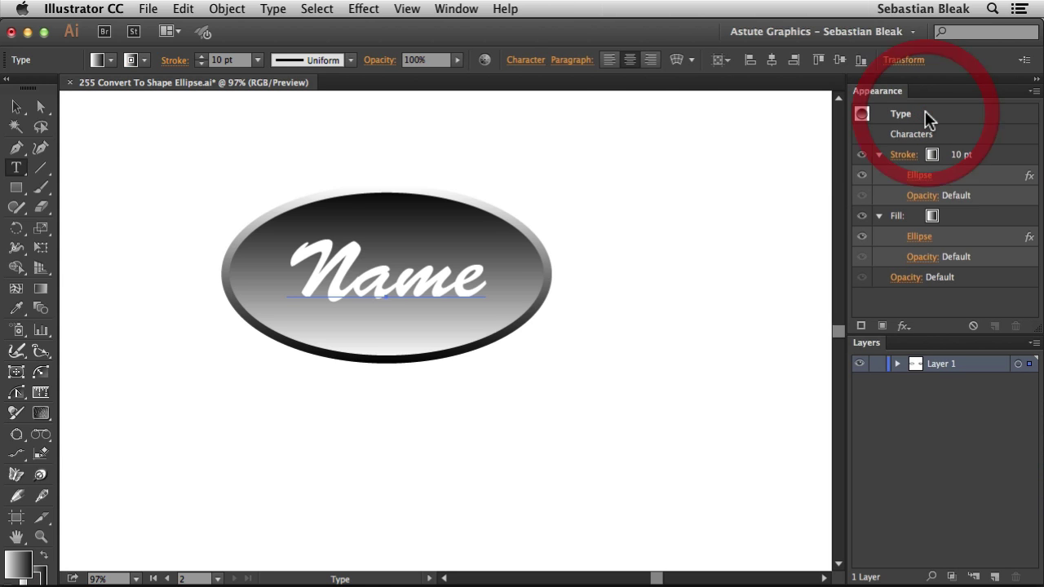
click(923, 114)
click(983, 154)
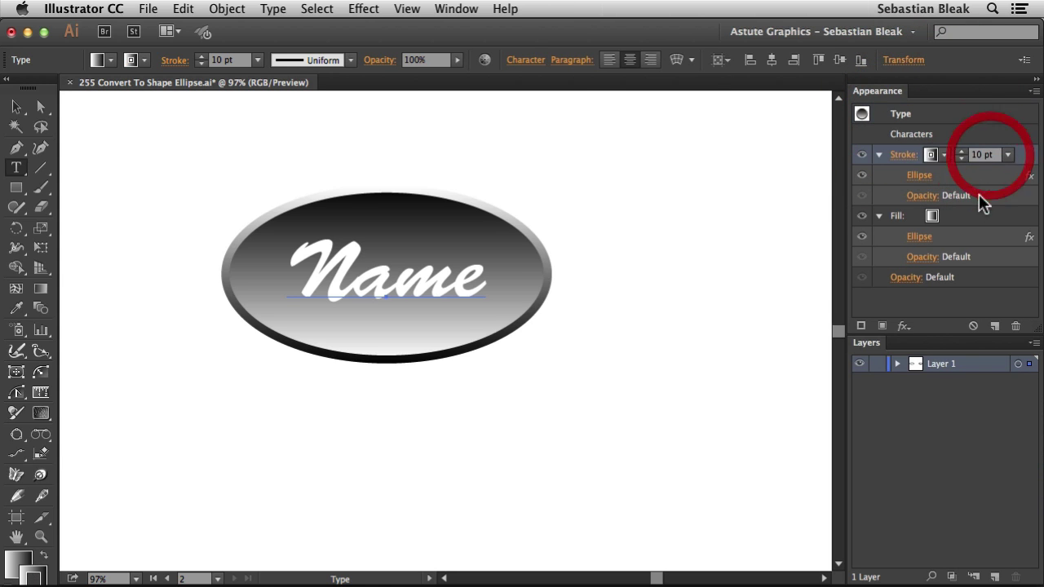
click(975, 217)
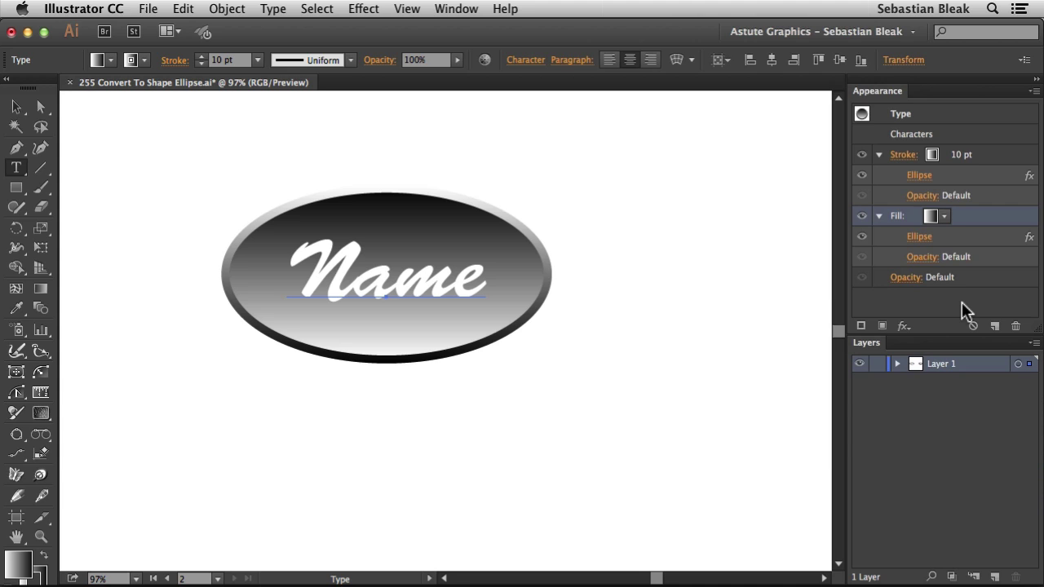
Step: Apply a Scribble effect with the Tight preset to the whole Name text object
click(955, 134)
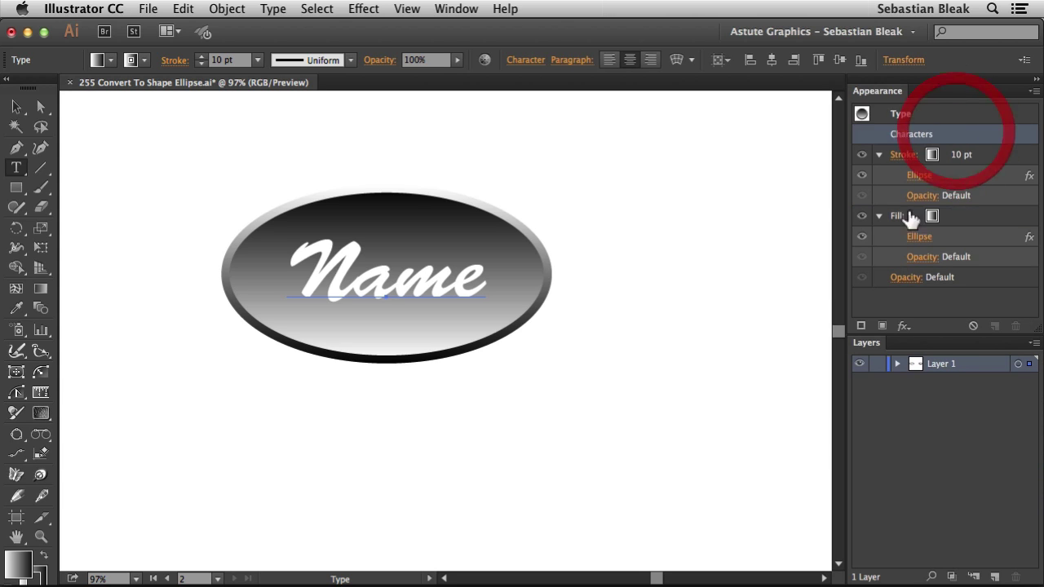
click(904, 327)
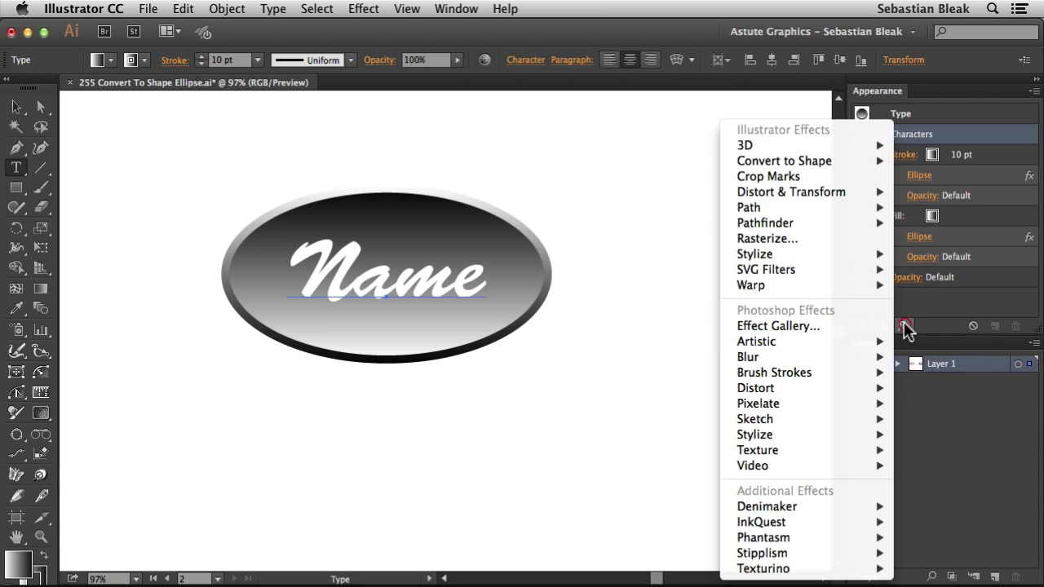
mouse_move(814, 256)
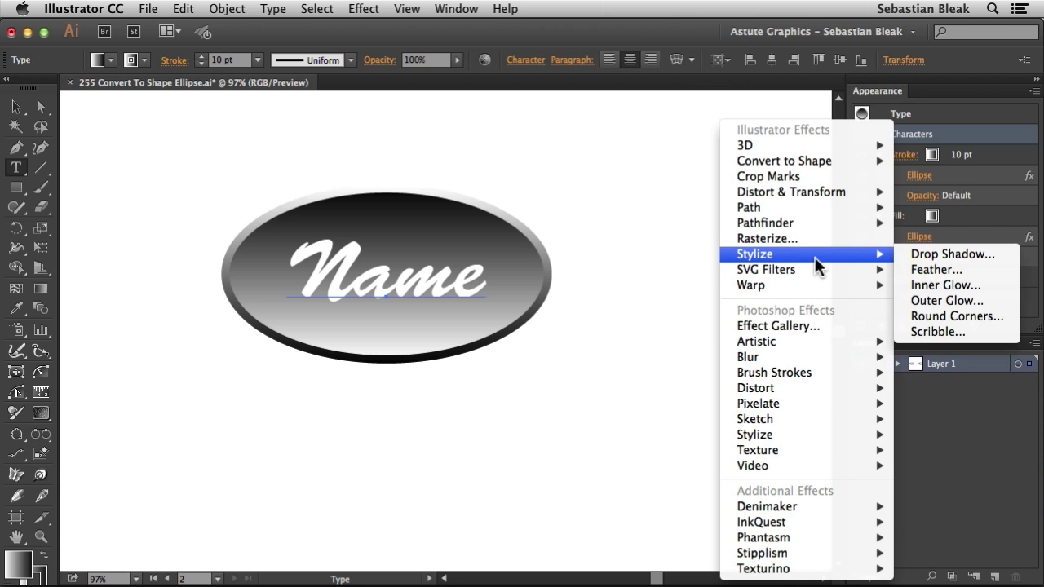
click(962, 334)
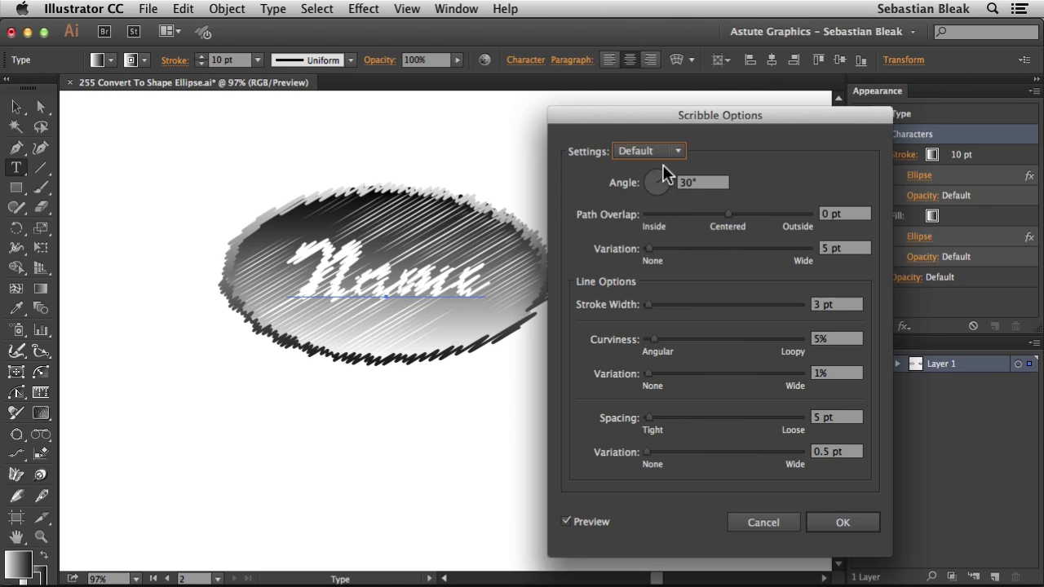
click(677, 152)
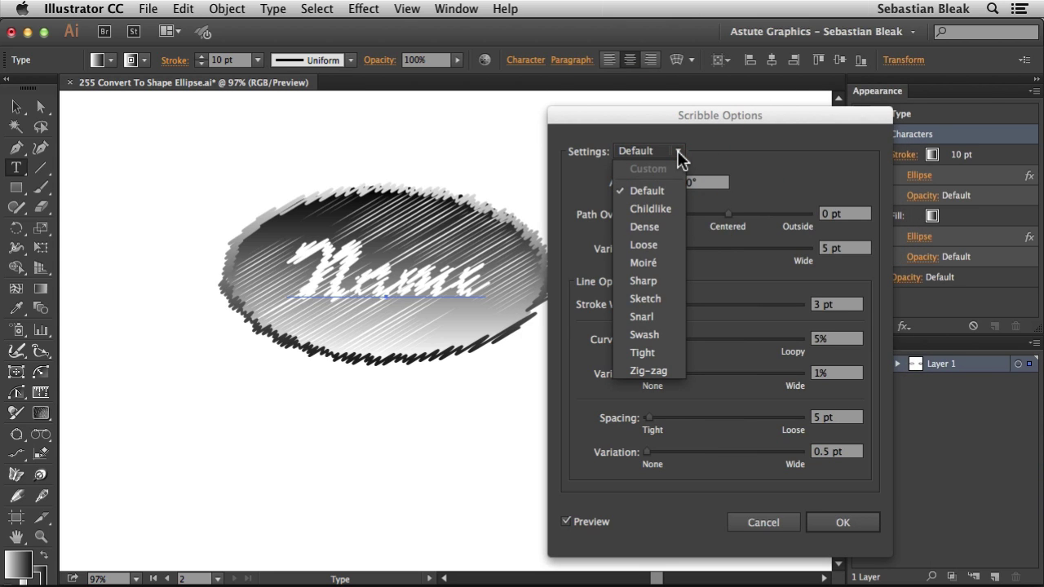
click(642, 353)
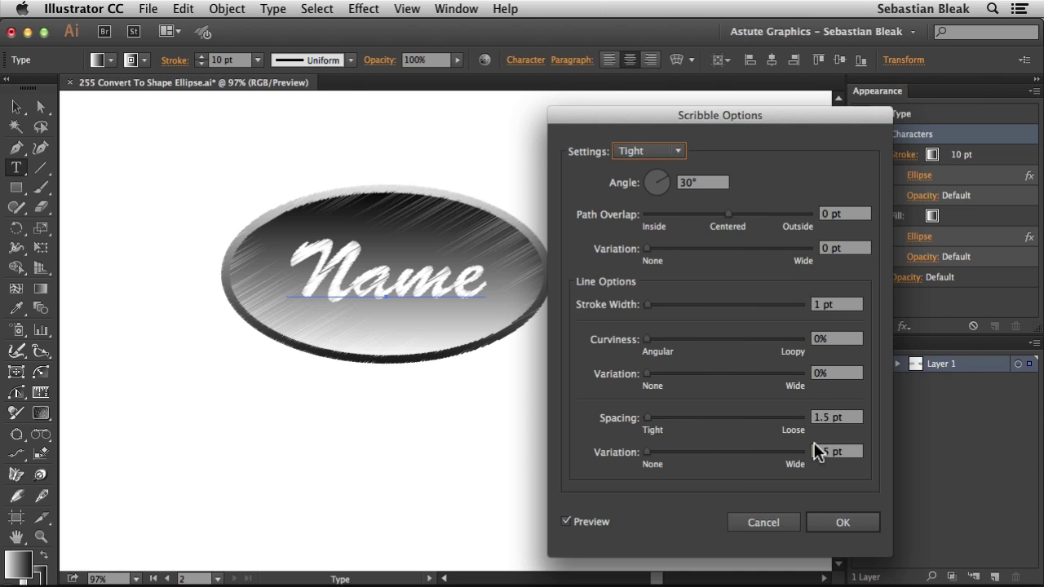
click(820, 520)
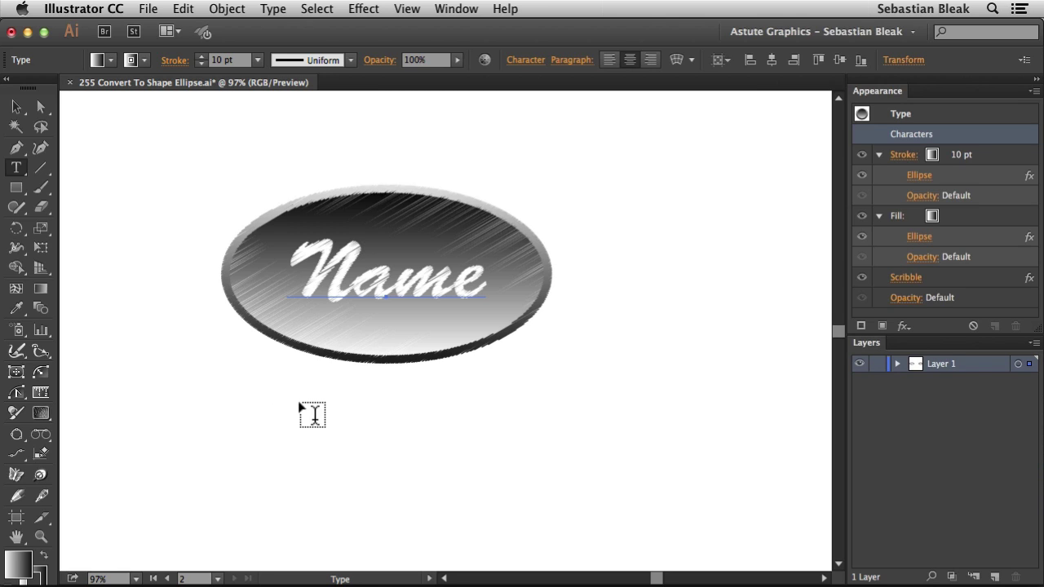
Step: Replace the word Name with the person's initial and surname, then deselect the badge
click(341, 277)
double_click(341, 277)
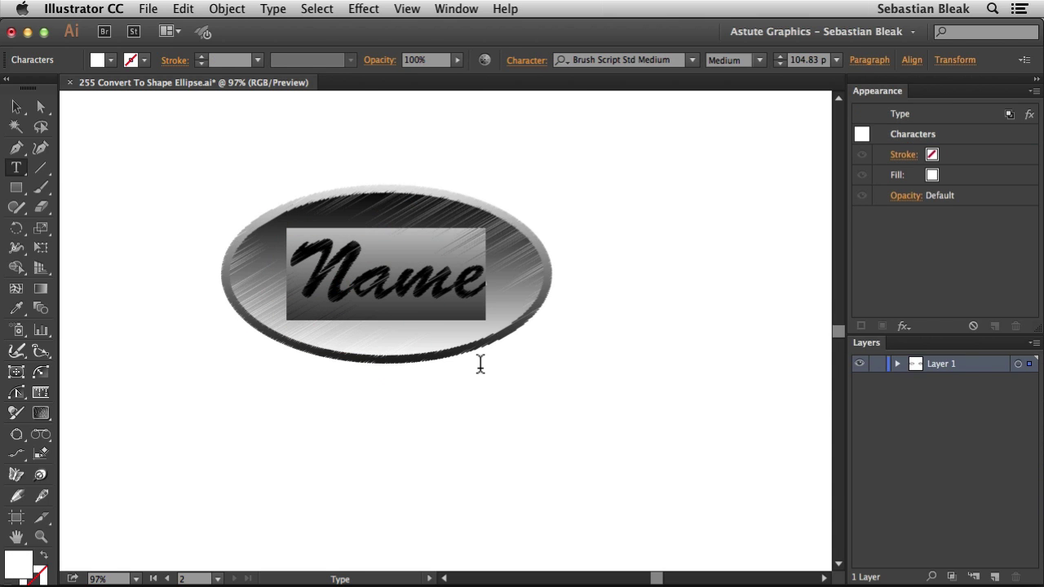
text(S.B)
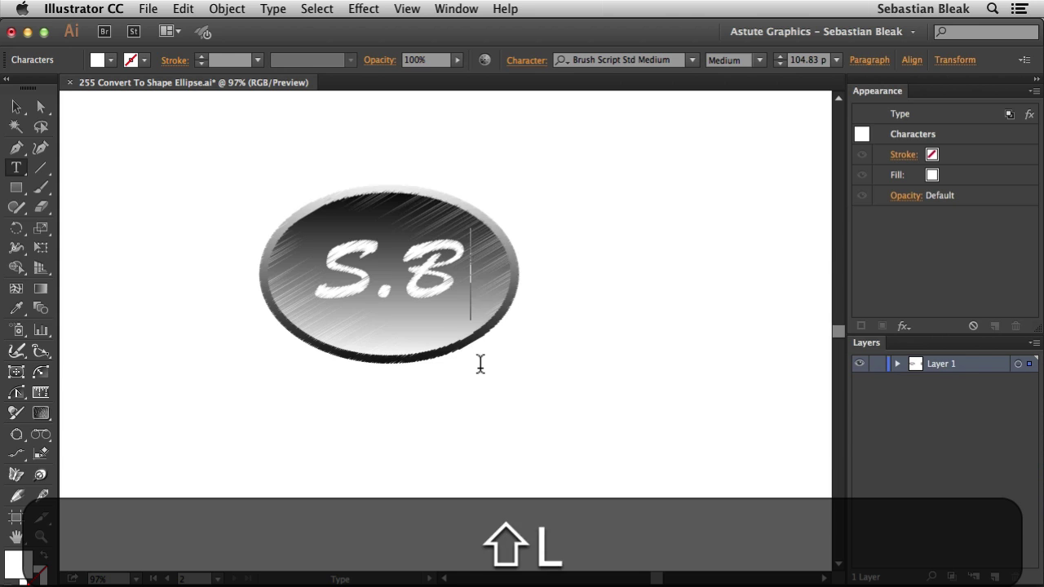
text(leak)
key(super+Return)
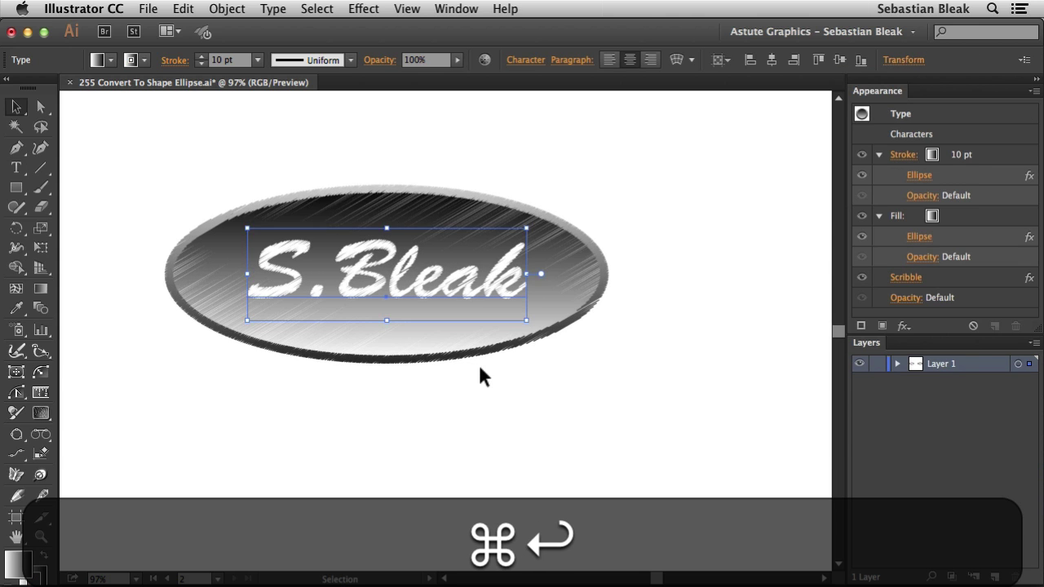
click(481, 375)
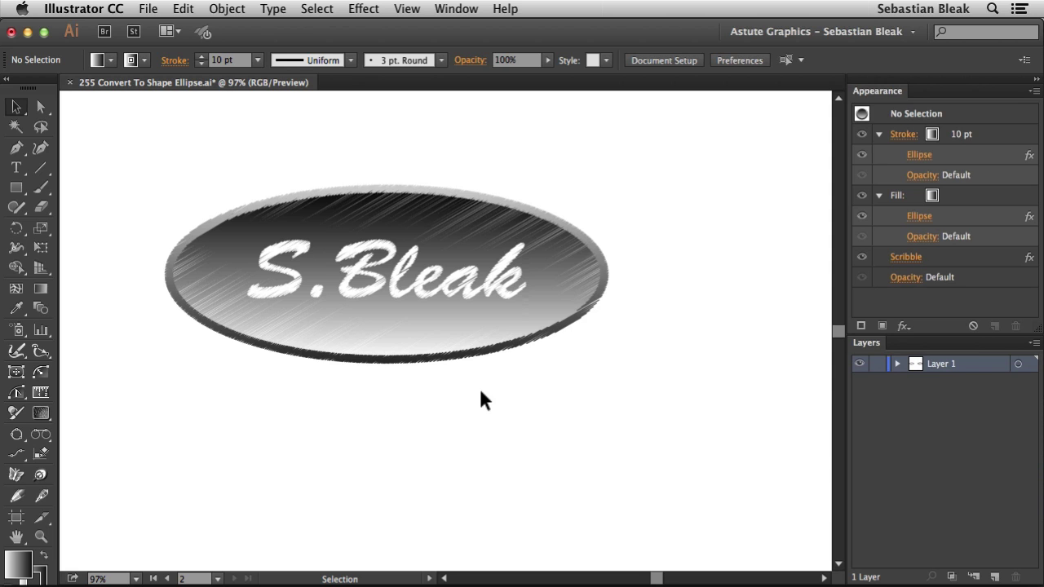
Step: Reduce the gradient fill's Ellipse effect Extra Width to 0 pt in Shape Options
drag(481, 397, 373, 233)
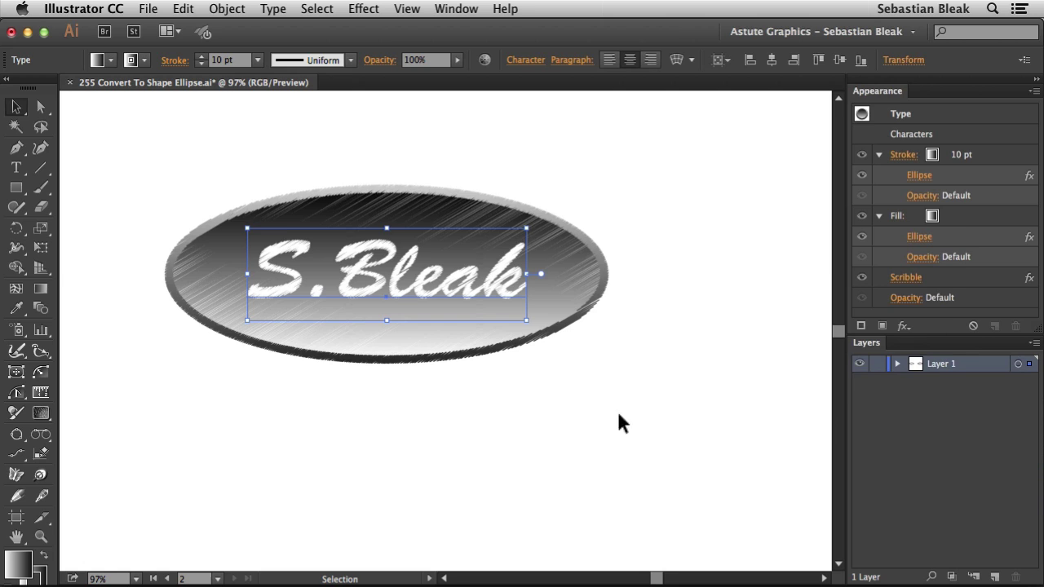
click(962, 215)
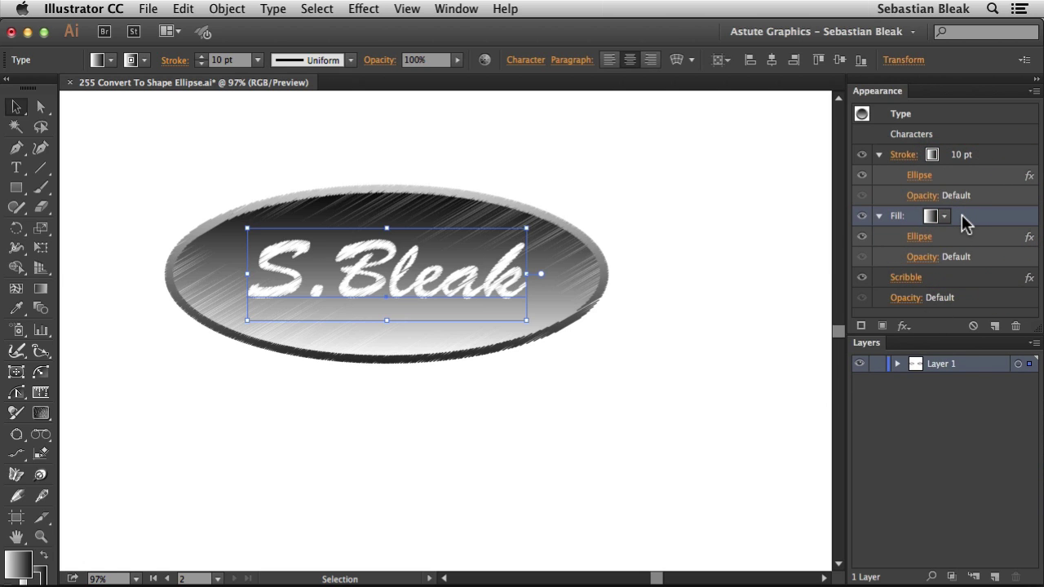
click(917, 237)
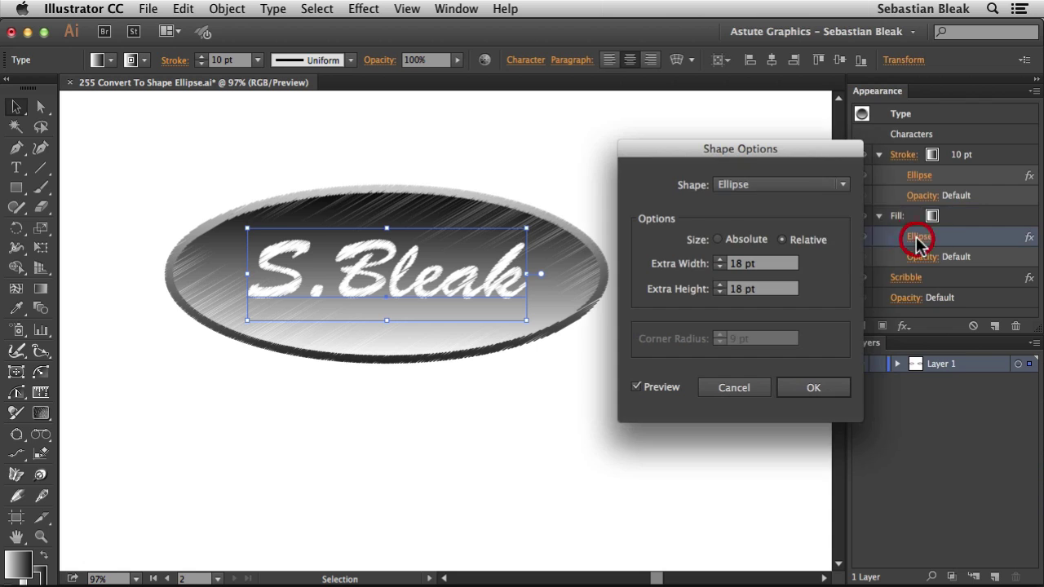
click(742, 163)
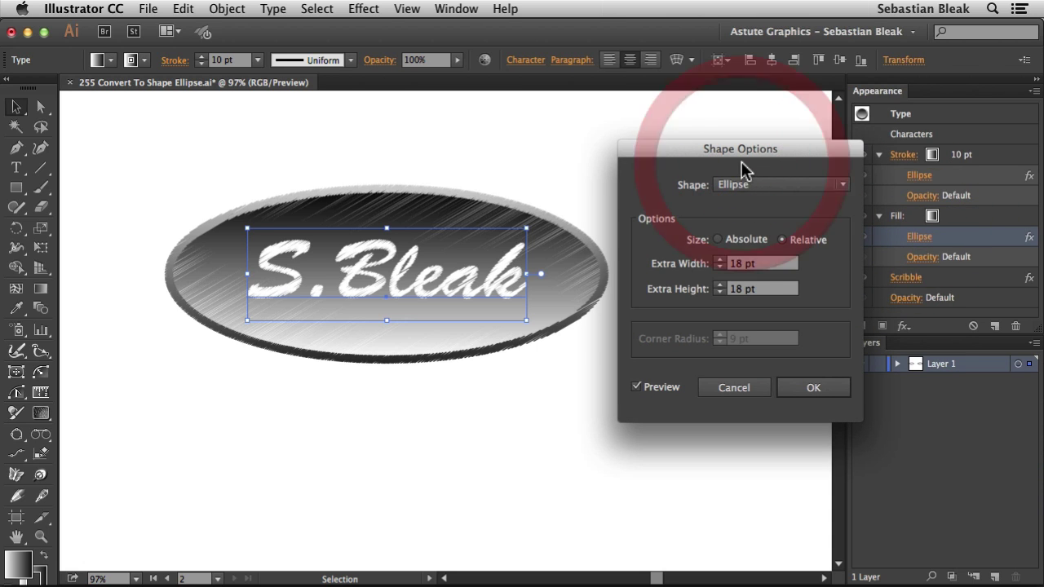
click(760, 263)
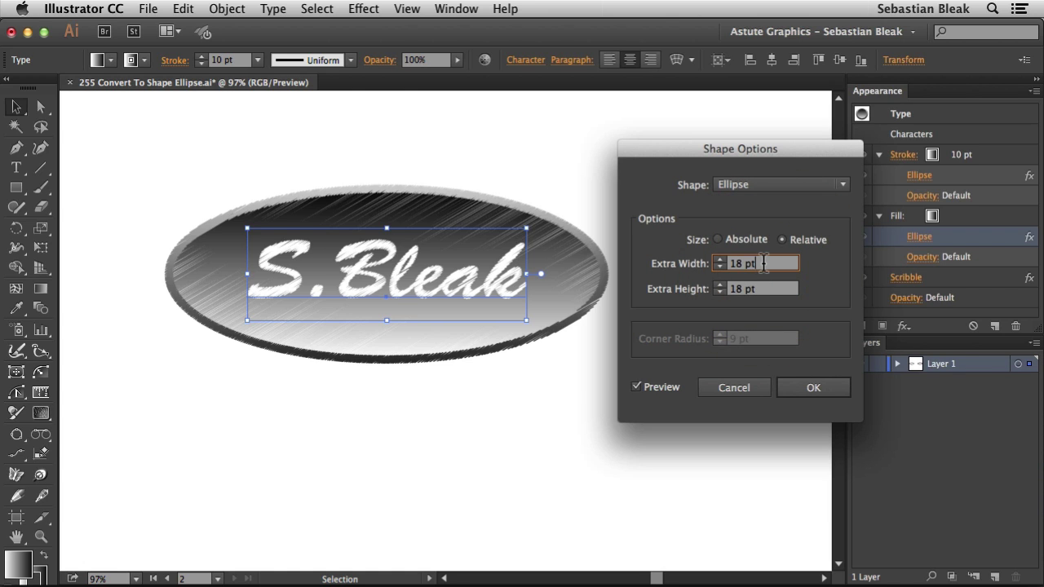
key(Down)
key(Down)
key(Down)
key(Down)
key(Down)
key(Down)
key(Down)
key(Down)
key(Down)
key(Down)
key(Down)
key(Down)
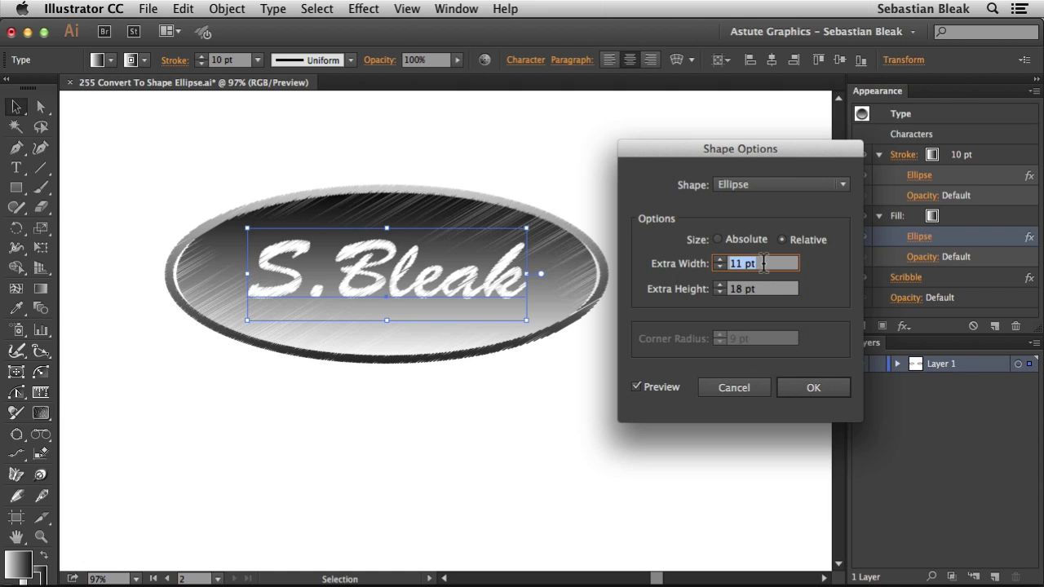
key(Down)
key(Down)
key(Down)
key(Down)
key(Down)
key(Down)
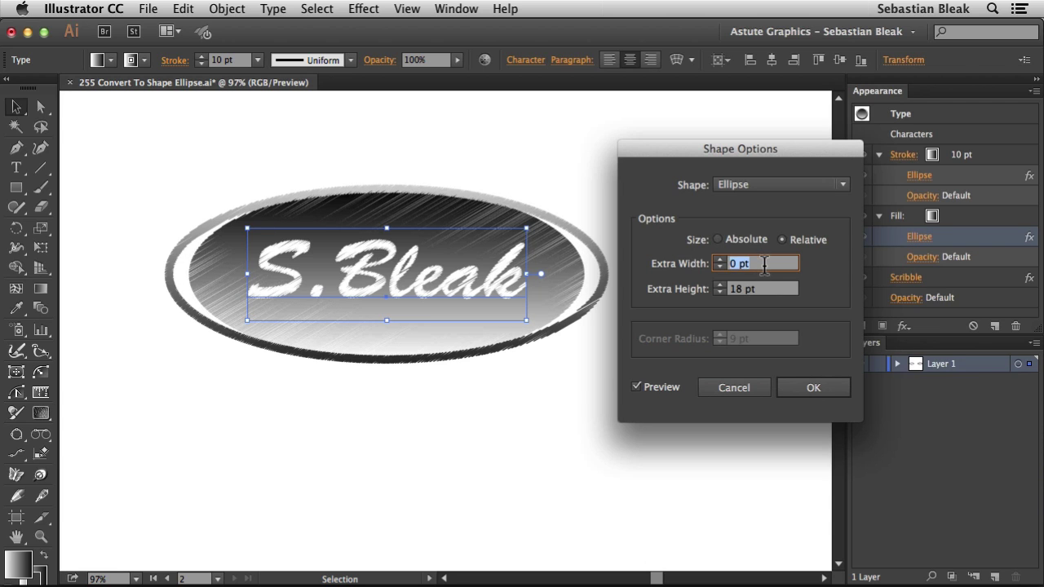
click(797, 396)
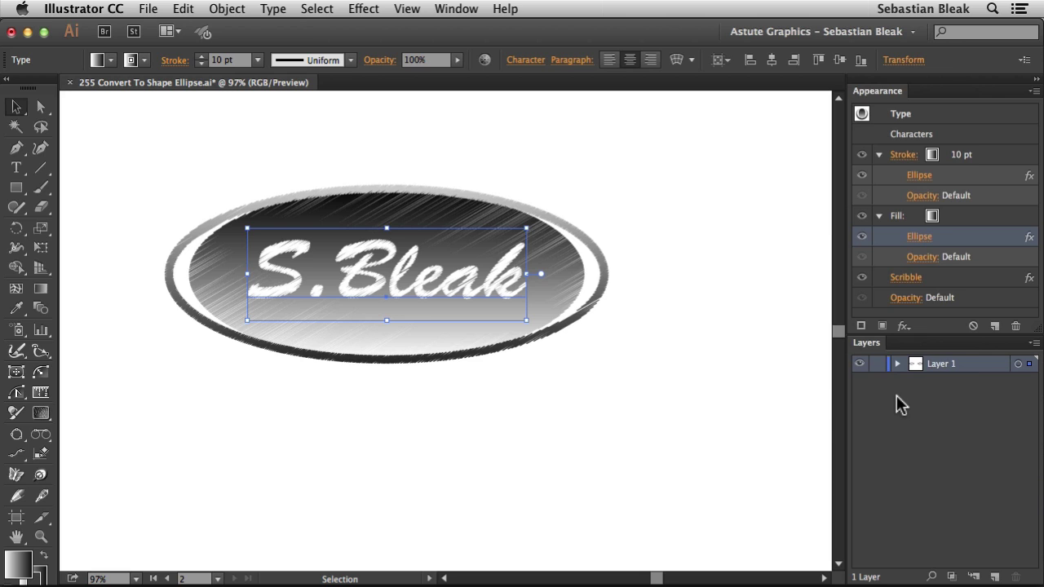
Step: Set the rim stroke's Ellipse effect Extra Width to 0 pt
click(919, 177)
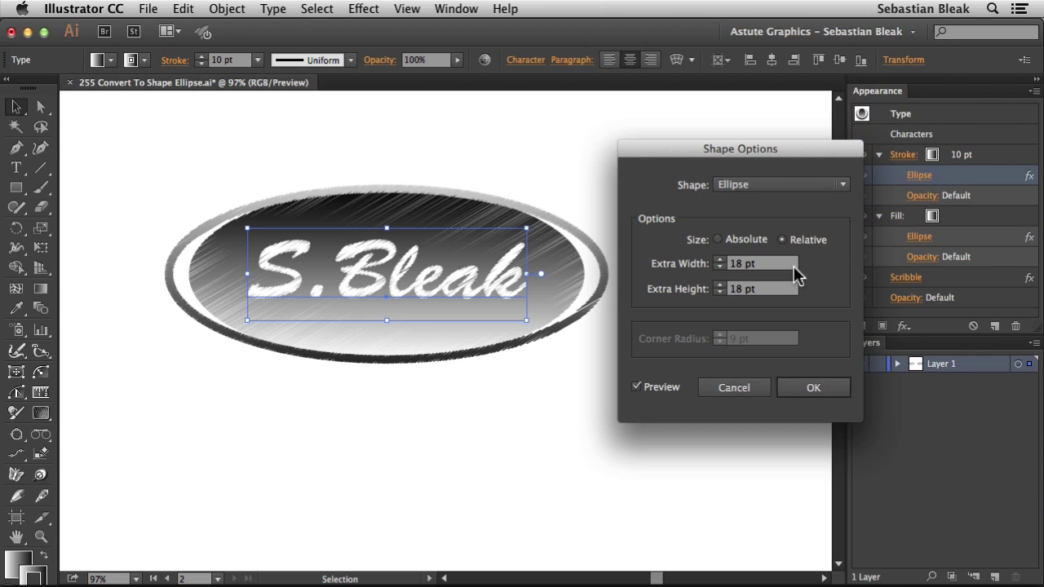
click(715, 263)
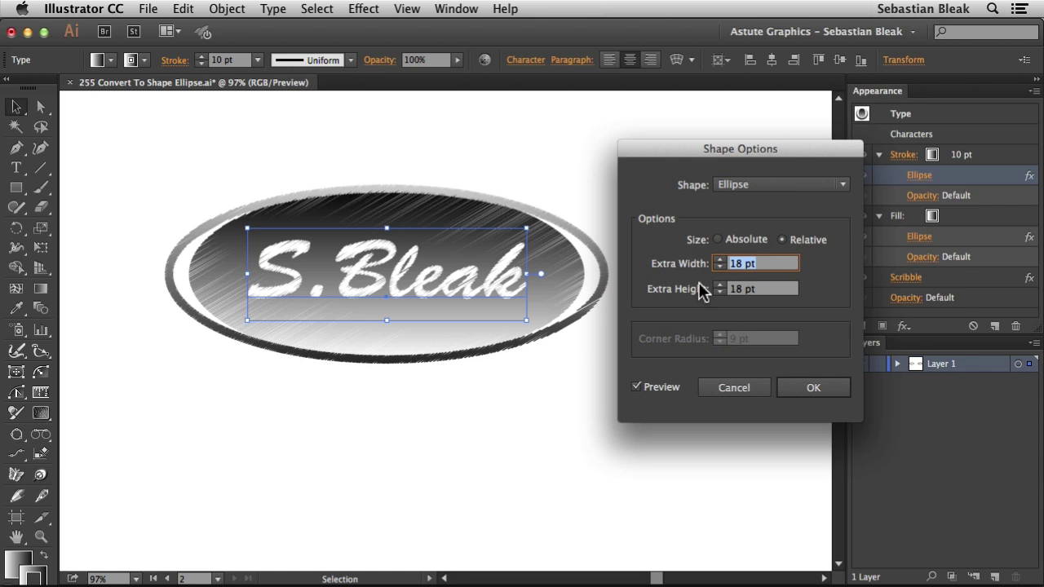
text(0)
key(Tab)
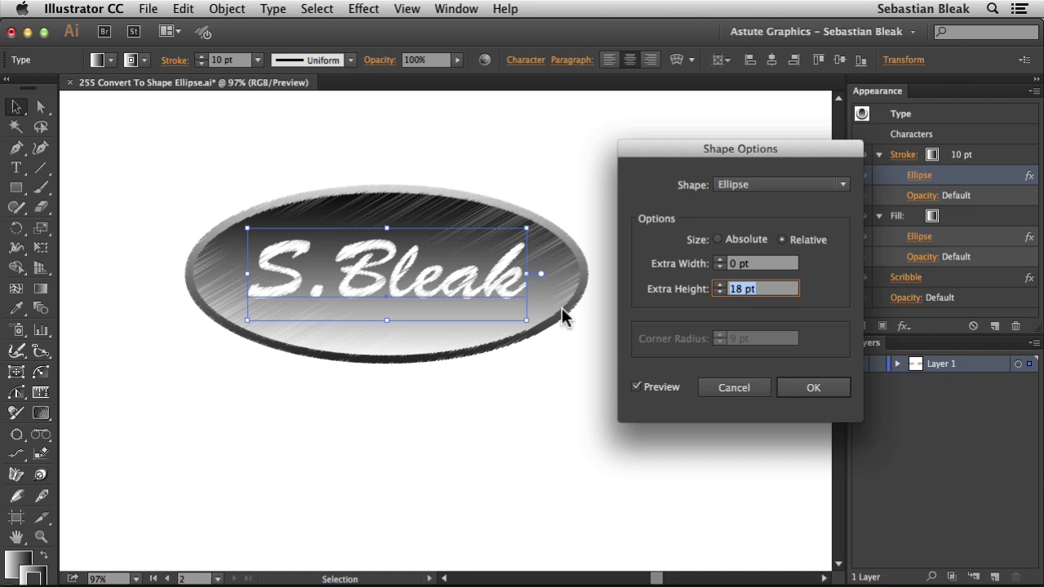
click(793, 392)
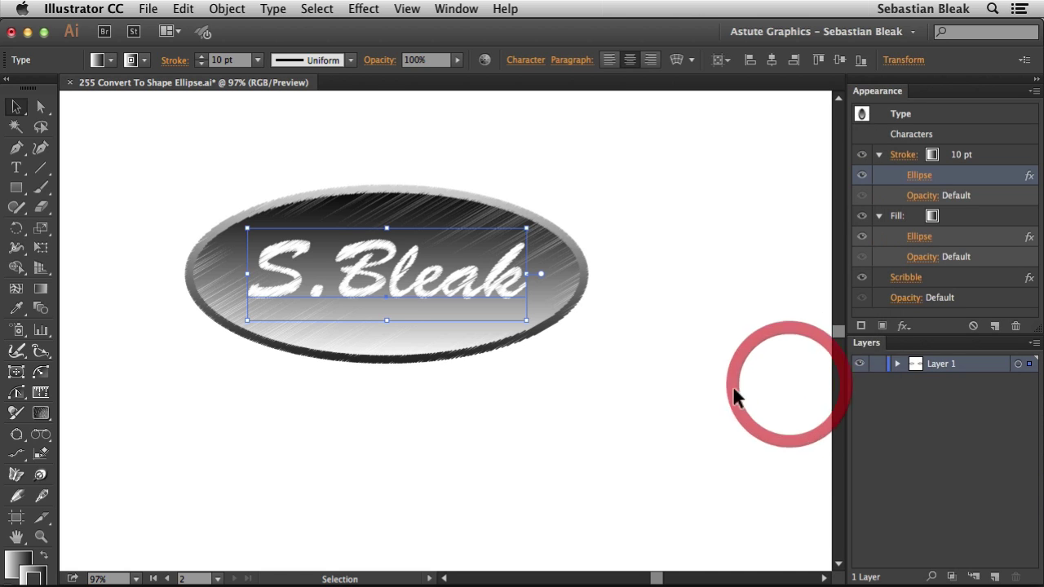
Step: Deselect the text and pan the view to move the badge down and right
click(647, 310)
key(space)
drag(583, 380, 612, 394)
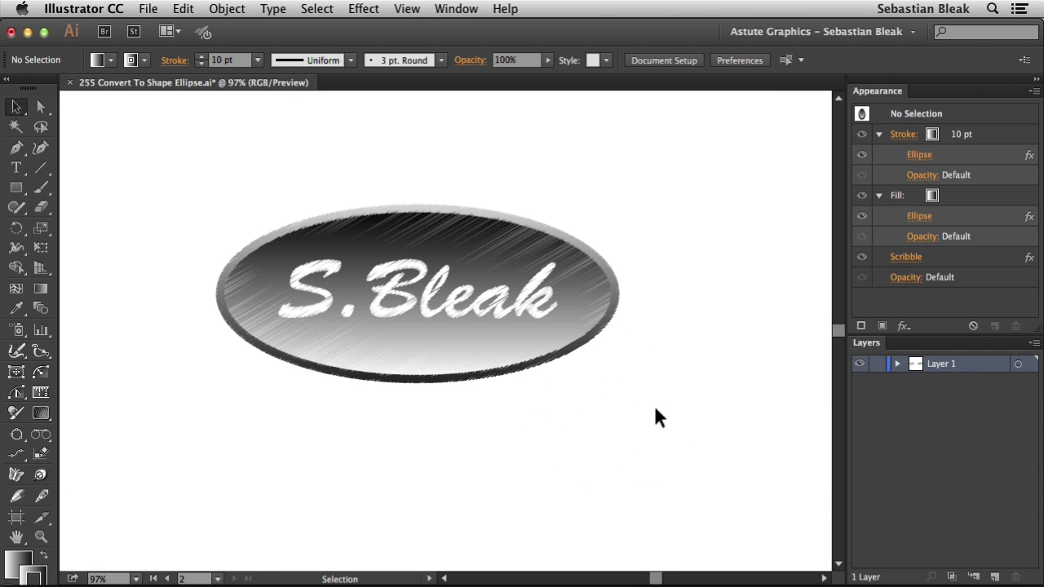